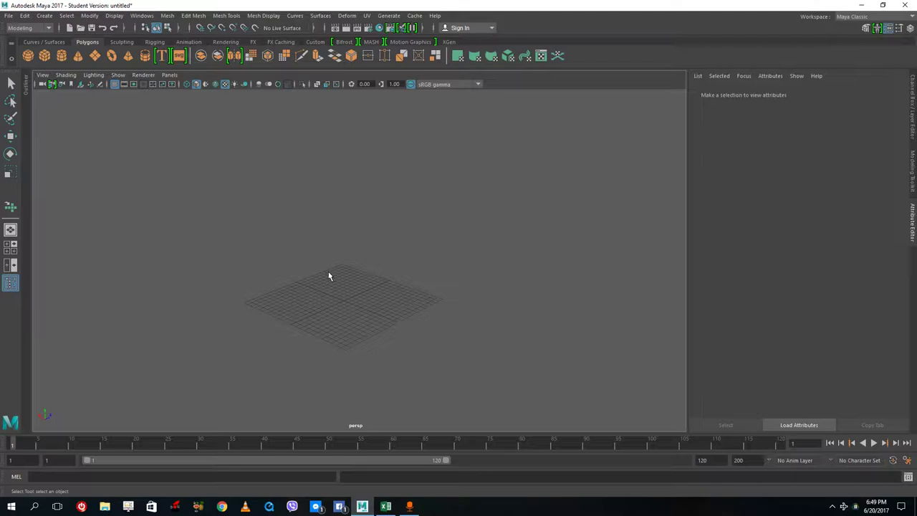
Switch to the desktop, check the contents of the Maya project's sourceimages folder, and return to Maya.
{"action": "left_click", "coordinate": [861, 5]}
{"action": "left_click_drag", "start_coordinate": [20, 129], "coordinate": [23, 73]}
{"action": "double_click", "coordinate": [23, 73]}
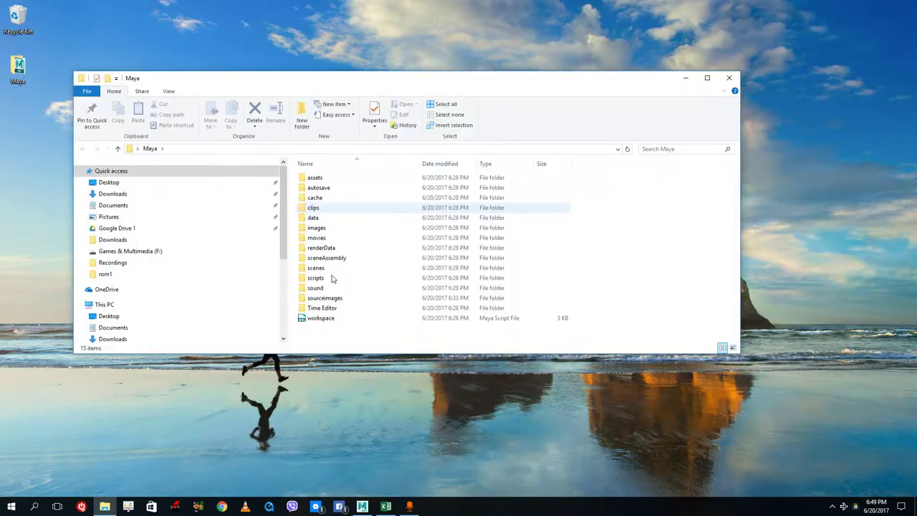
{"action": "double_click", "coordinate": [346, 300]}
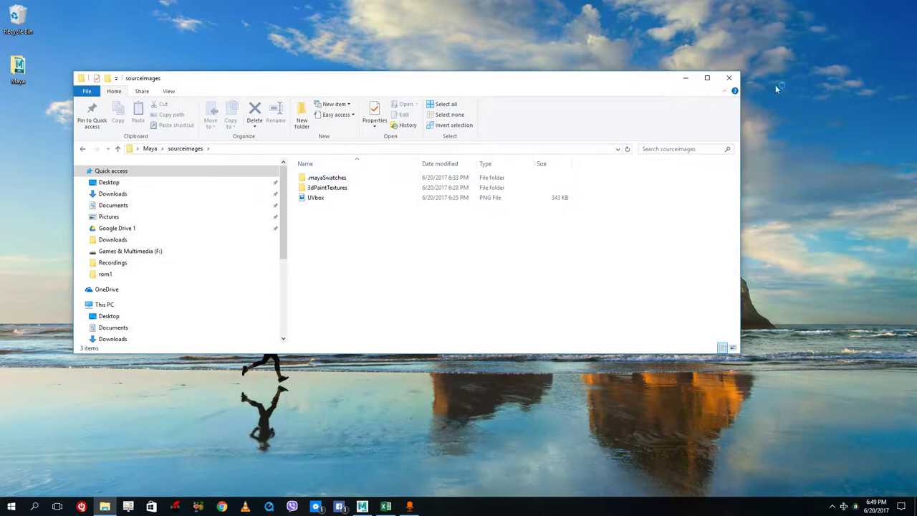
{"action": "left_click", "coordinate": [731, 79]}
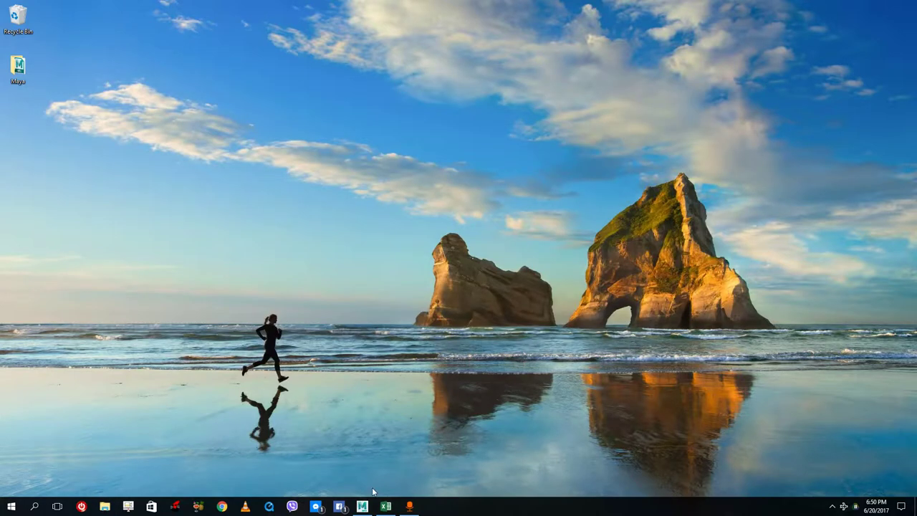
{"action": "left_click", "coordinate": [362, 506]}
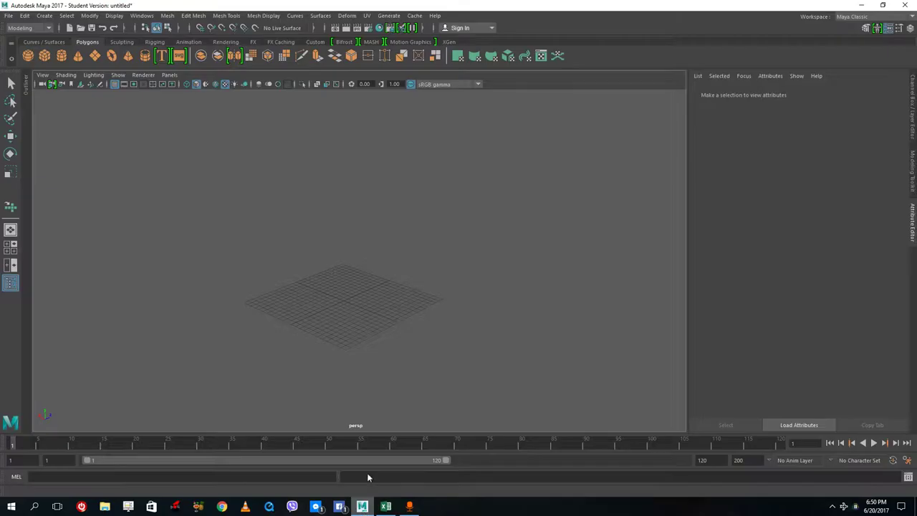
Set the current project to the Maya folder on the desktop.
{"action": "left_click", "coordinate": [10, 16]}
{"action": "left_click", "coordinate": [47, 323]}
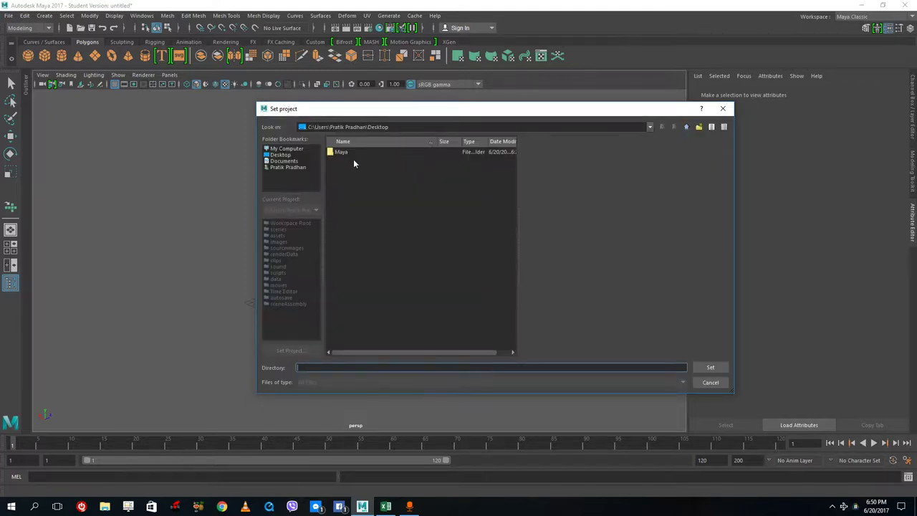
{"action": "left_click", "coordinate": [341, 153]}
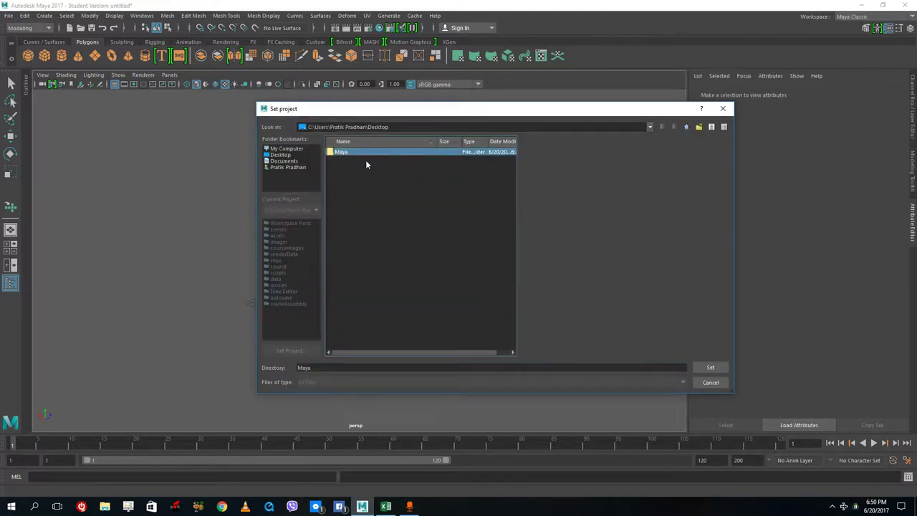
{"action": "left_click", "coordinate": [713, 370]}
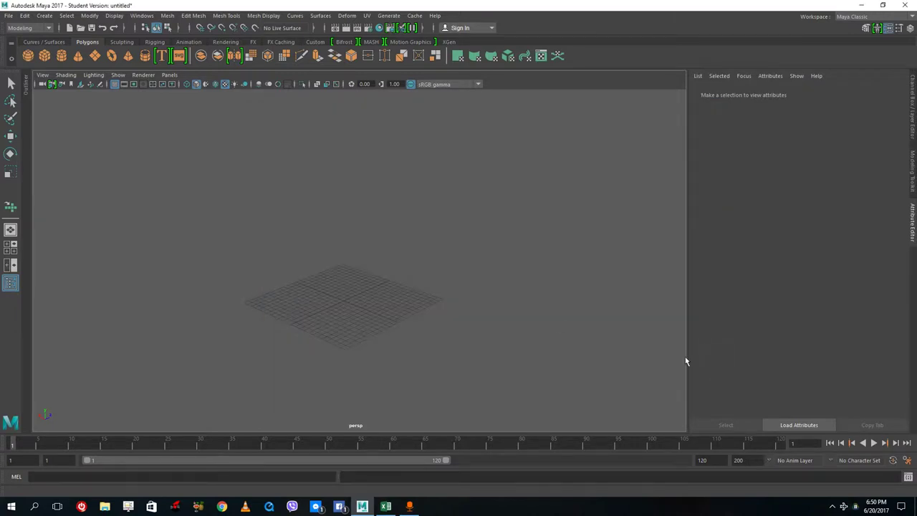
Create a polygon cube at the centre of the grid.
{"action": "left_click", "coordinate": [44, 55]}
{"action": "left_click_drag", "start_coordinate": [343, 303], "coordinate": [361, 322]}
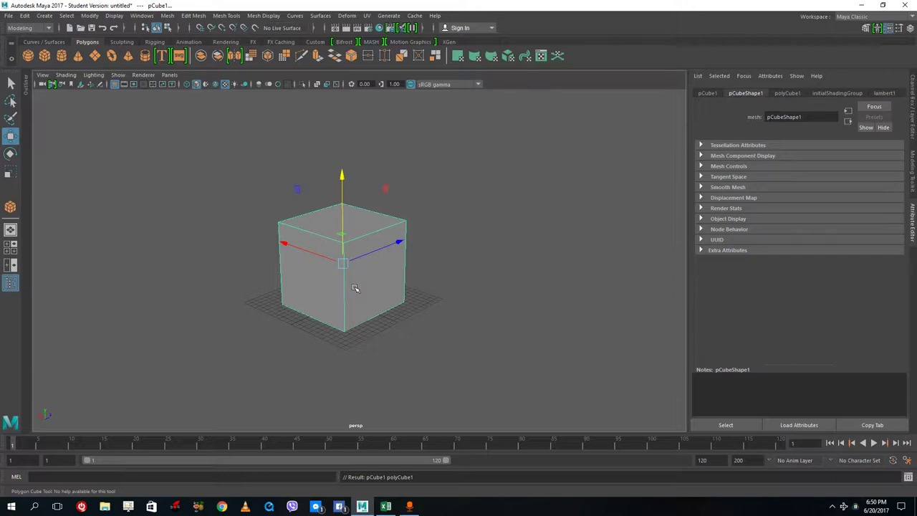
Compare the cube in wireframe, shaded, textured and all-lights display, ending in plain shaded display with the cube selected.
{"action": "key", "text": "4"}
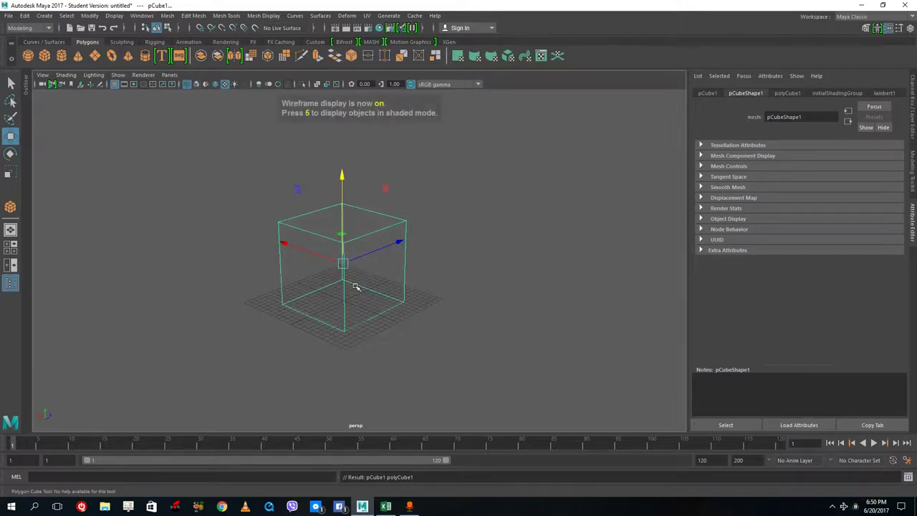
{"action": "key", "text": "5"}
{"action": "key", "text": "6"}
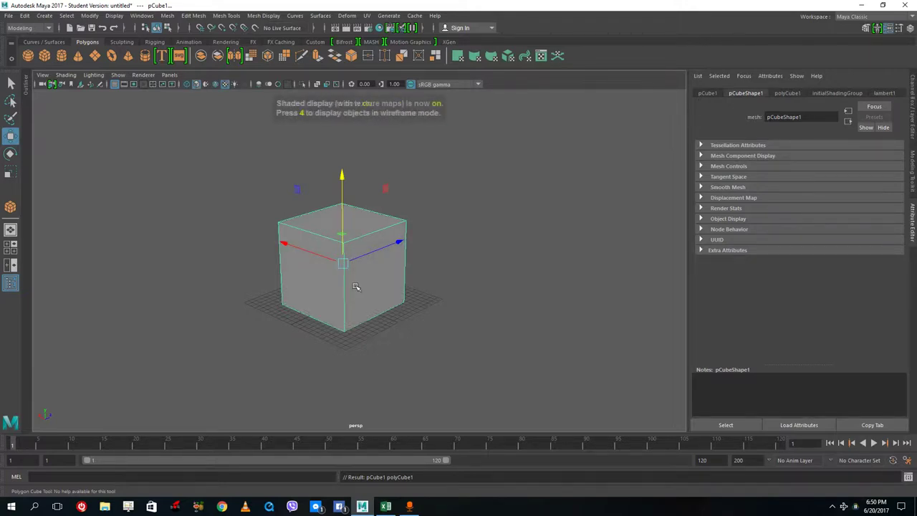
{"action": "key", "text": "7"}
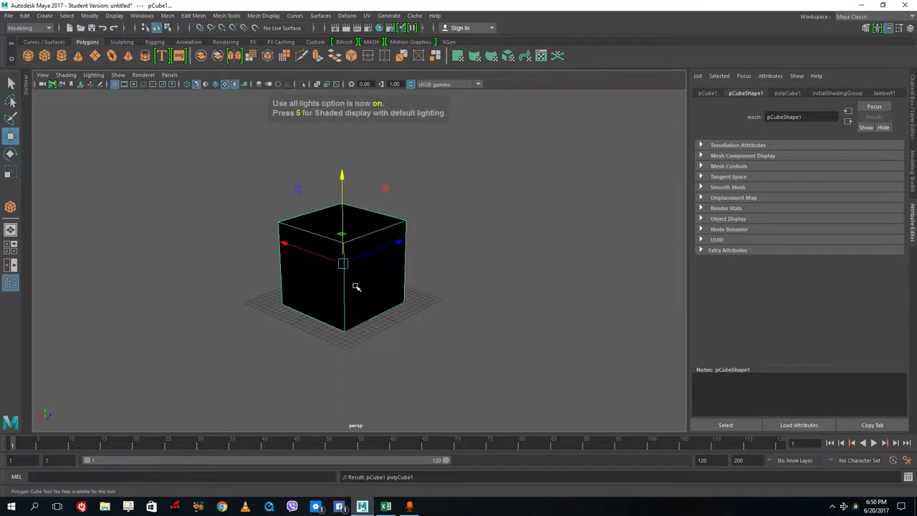
{"action": "left_click", "coordinate": [544, 246]}
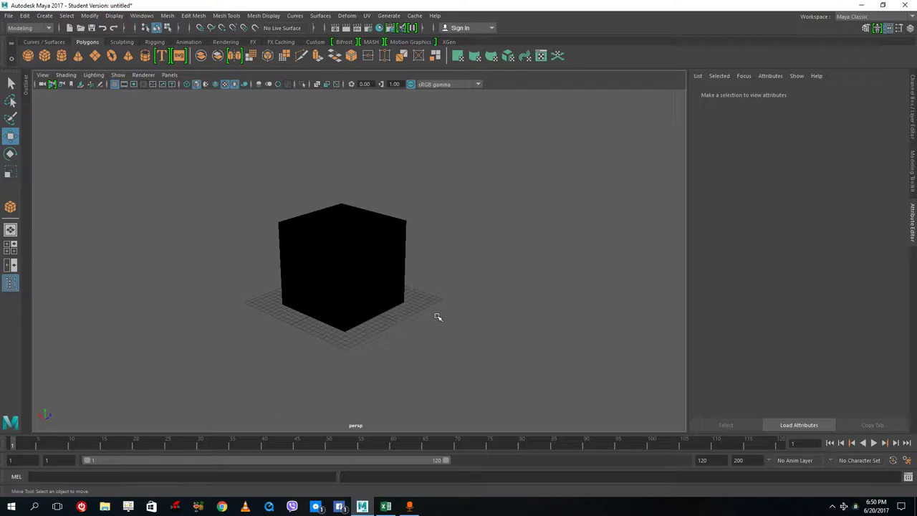
{"action": "key", "text": "6"}
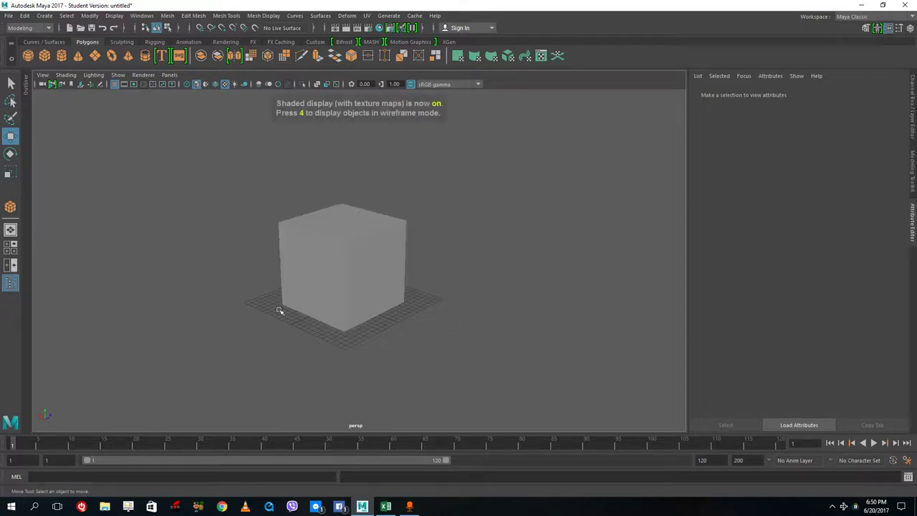
{"action": "left_click", "coordinate": [313, 280]}
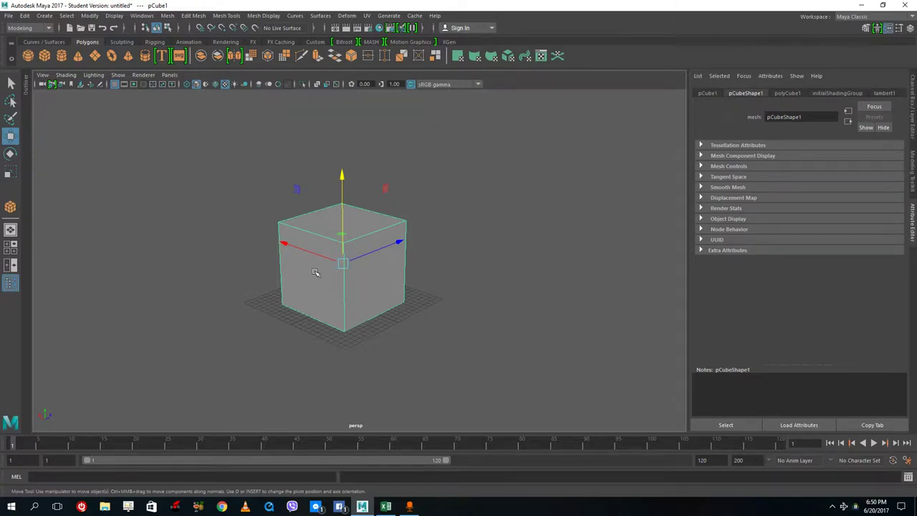
{"action": "key", "text": "5"}
Assign a new Blinn material to the cube.
{"action": "right_click", "coordinate": [329, 281]}
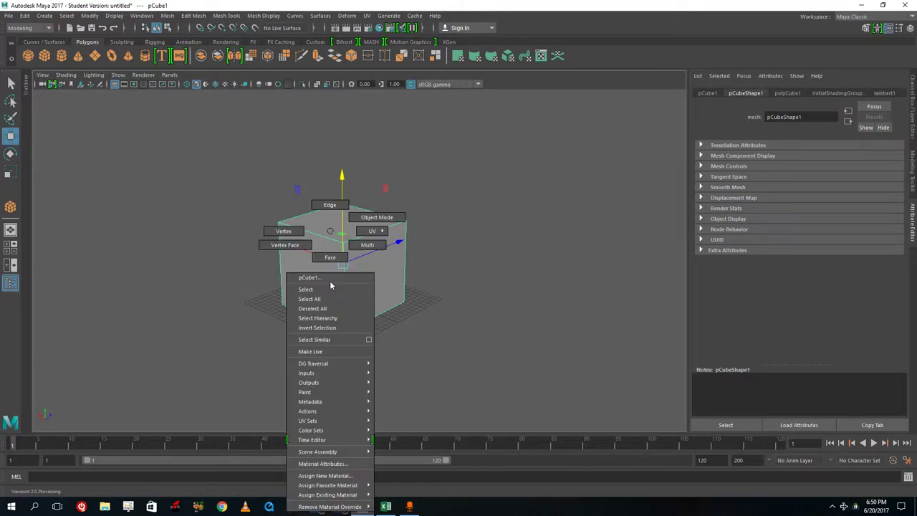
{"action": "left_click", "coordinate": [331, 475]}
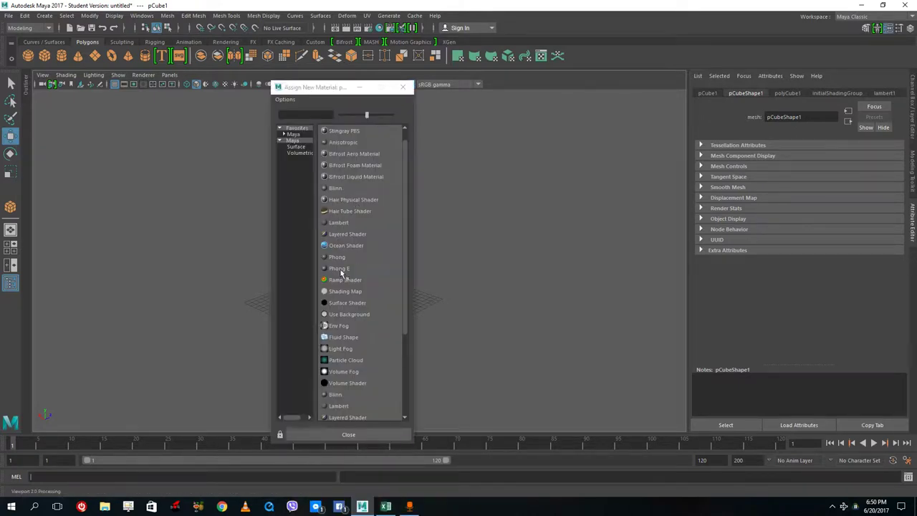
{"action": "left_click", "coordinate": [336, 395]}
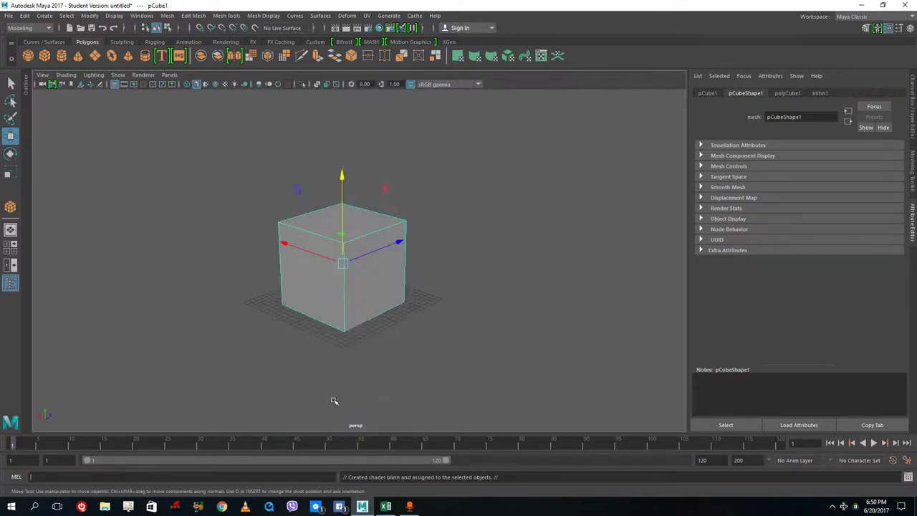
Assign a new Lambert material to the cube and set its color to a light red.
{"action": "right_click_drag", "start_coordinate": [342, 276], "coordinate": [338, 478]}
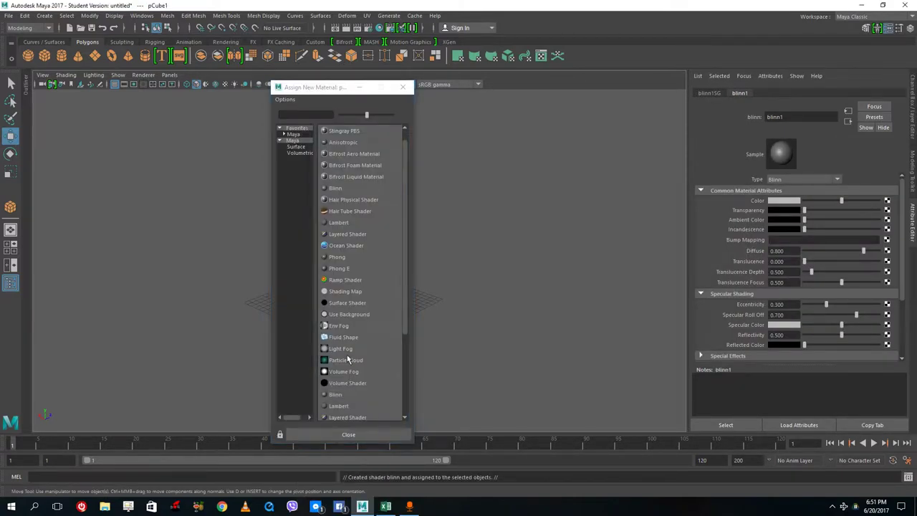
{"action": "left_click", "coordinate": [339, 406]}
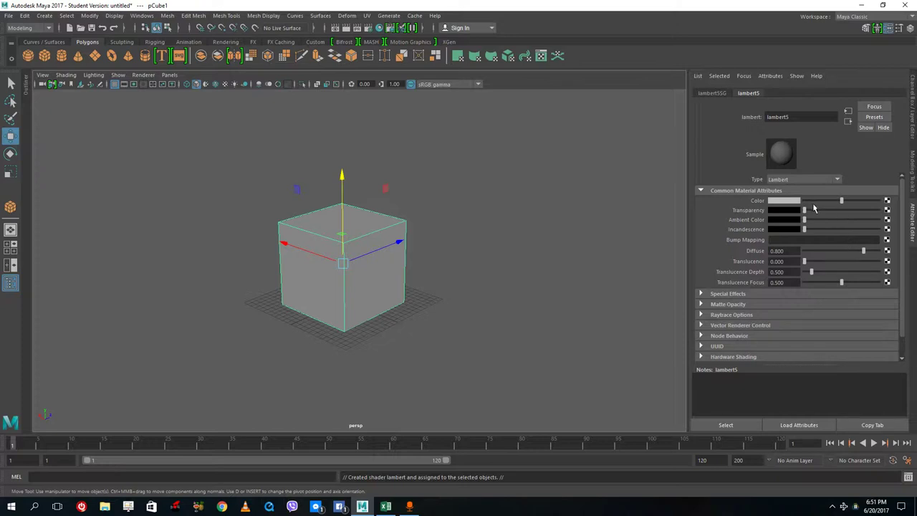
{"action": "left_click", "coordinate": [781, 203]}
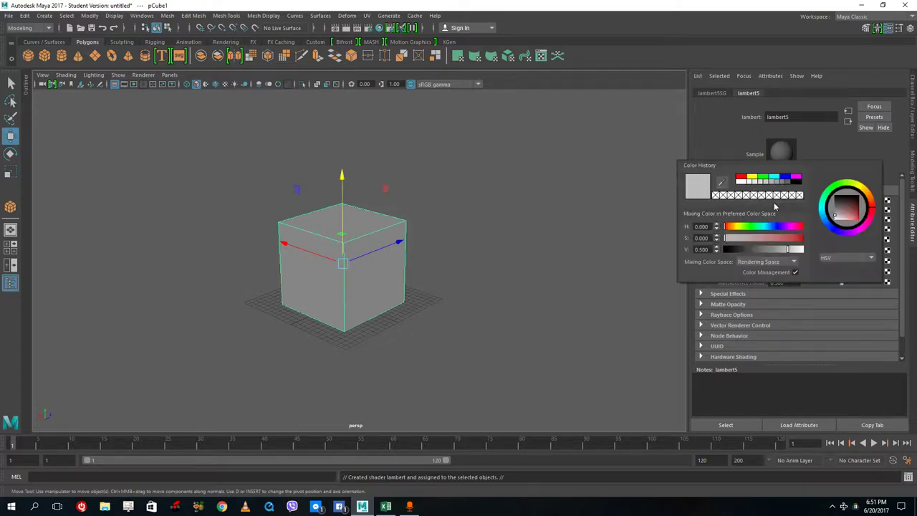
{"action": "left_click_drag", "start_coordinate": [841, 223], "coordinate": [862, 203]}
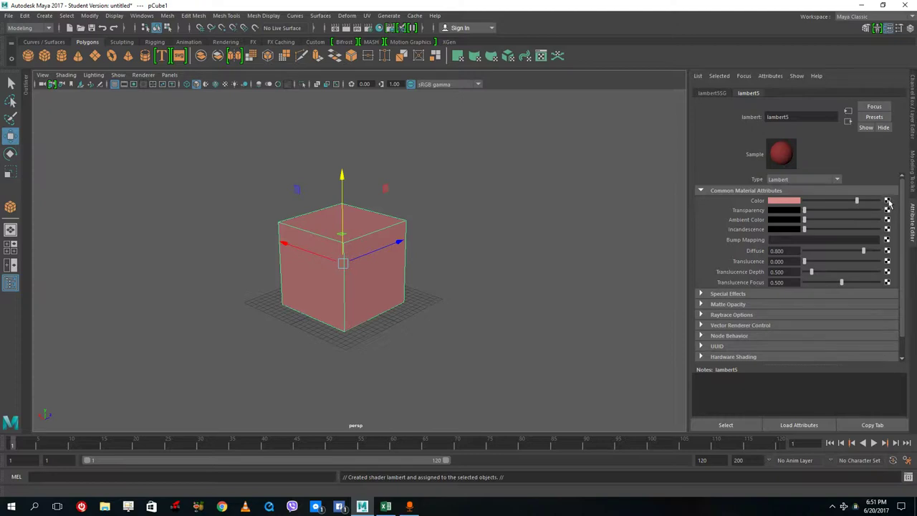
Map a File texture using UVbox.png from sourceimages to the Lambert material's color, and switch the viewport to textured display.
{"action": "left_click", "coordinate": [887, 201]}
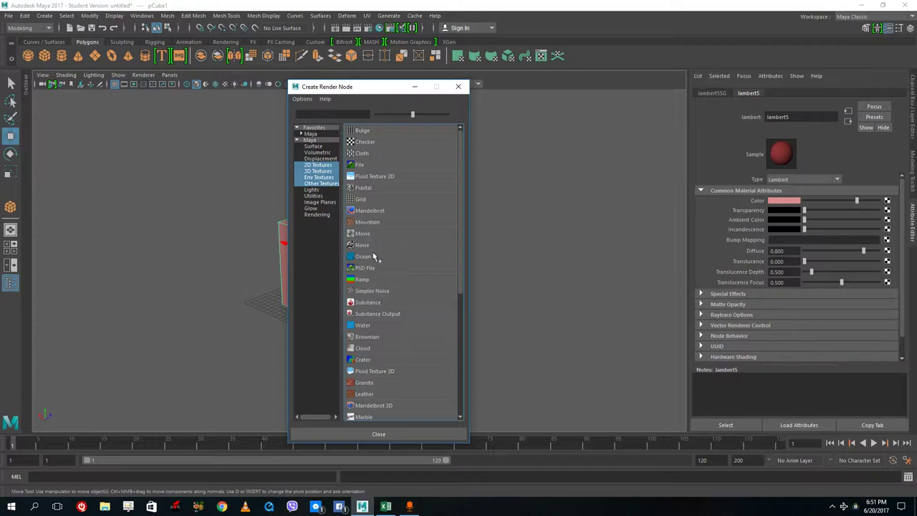
{"action": "left_click", "coordinate": [369, 167]}
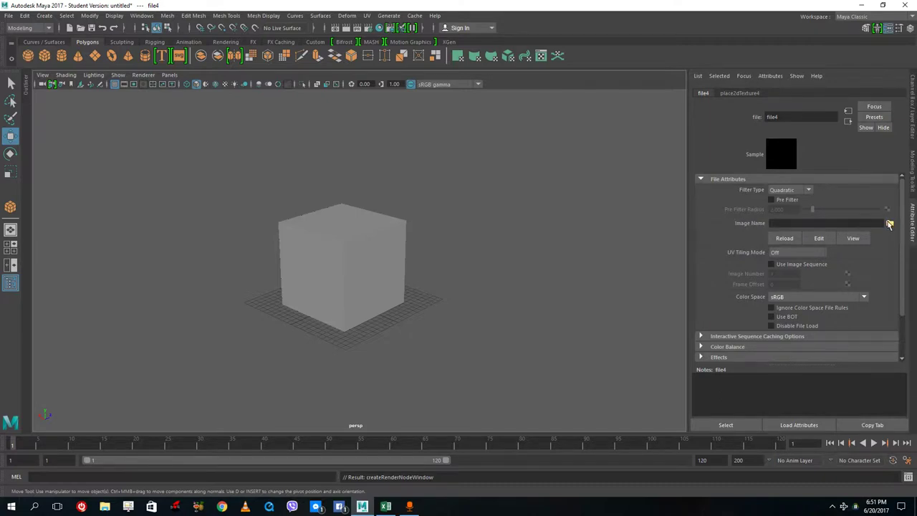
{"action": "left_click", "coordinate": [889, 223]}
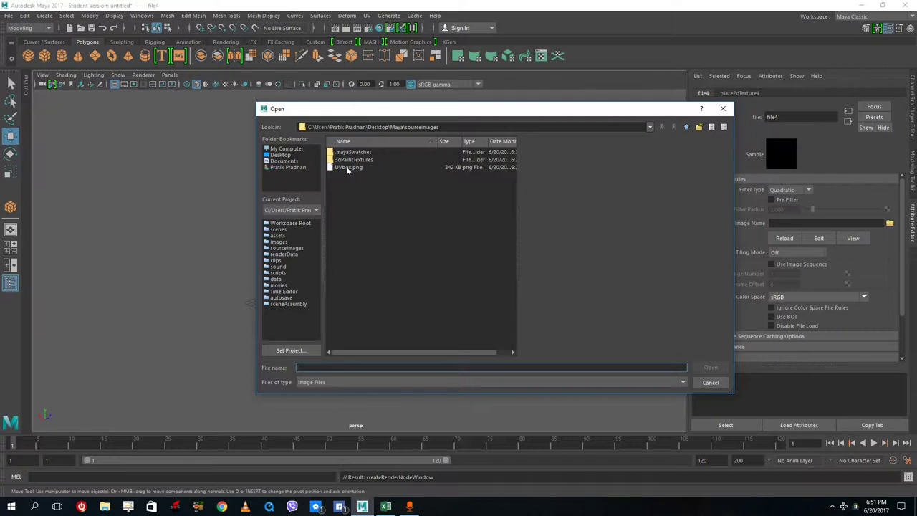
{"action": "left_click", "coordinate": [346, 167]}
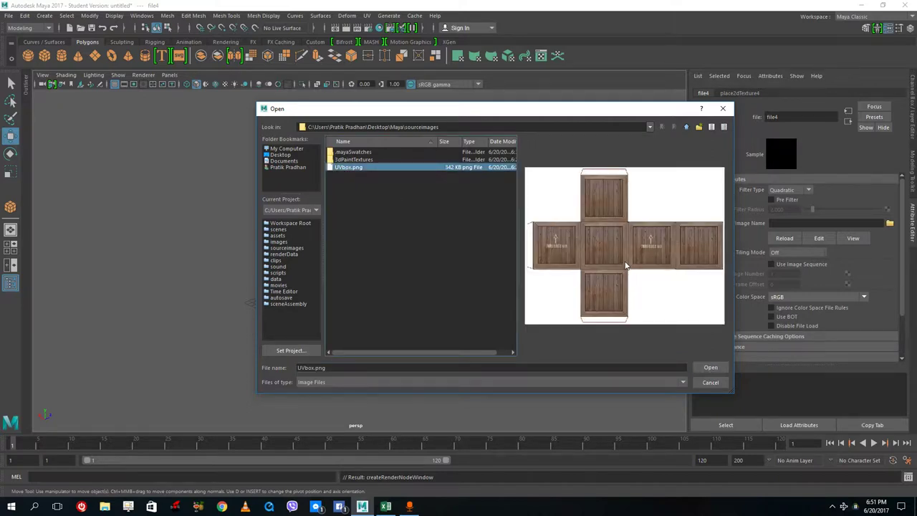
{"action": "left_click", "coordinate": [713, 369]}
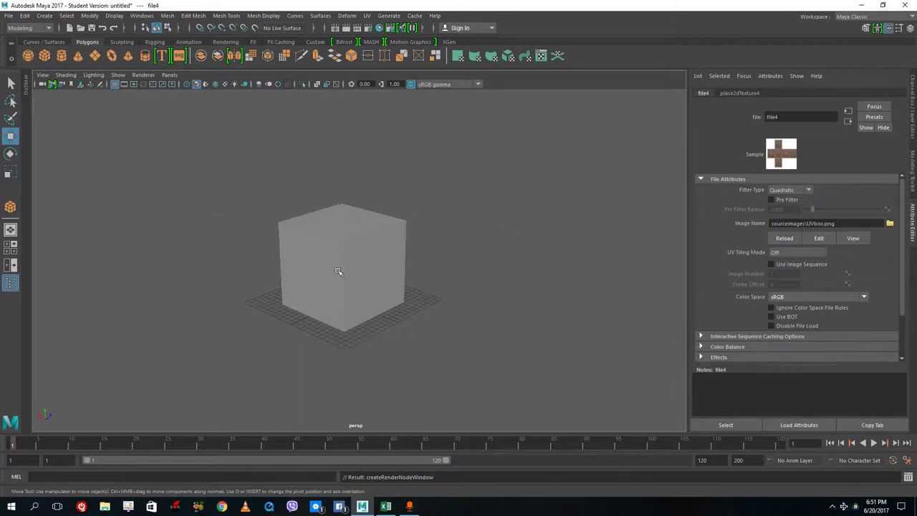
{"action": "key", "text": "6"}
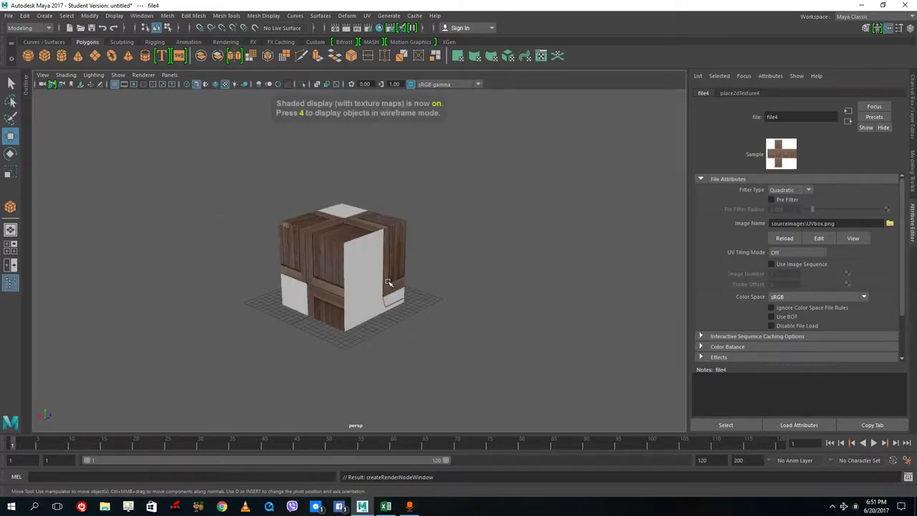
Select the textured cube and open the UV Editor, placed so the cube stays partly visible.
{"action": "left_click", "coordinate": [485, 250]}
{"action": "left_click", "coordinate": [369, 256]}
{"action": "mouse_move", "coordinate": [395, 318]}
{"action": "left_mouse_down", "text": "alt"}
{"action": "mouse_move", "coordinate": [430, 303]}
{"action": "mouse_move", "coordinate": [384, 313]}
{"action": "mouse_move", "coordinate": [409, 286]}
{"action": "mouse_move", "coordinate": [372, 217]}
{"action": "mouse_move", "coordinate": [374, 251]}
{"action": "mouse_move", "coordinate": [350, 182]}
{"action": "left_mouse_up", "text": "alt"}
{"action": "scroll", "coordinate": [389, 311], "scroll_direction": "up", "scroll_amount": 5}
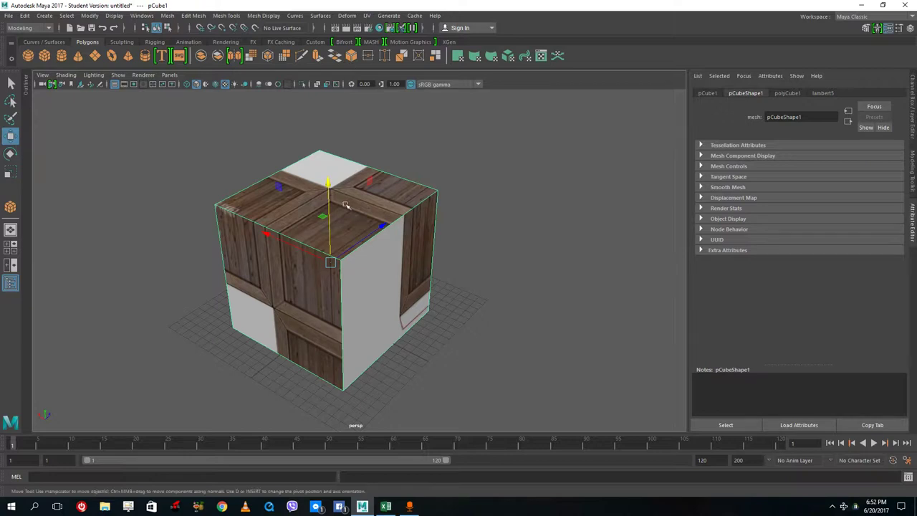
{"action": "left_click", "coordinate": [367, 15]}
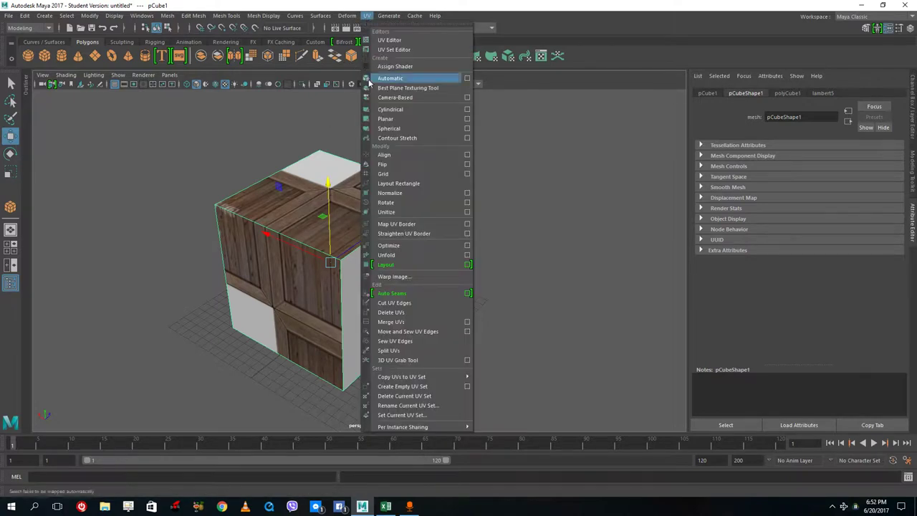
{"action": "left_click", "coordinate": [389, 40]}
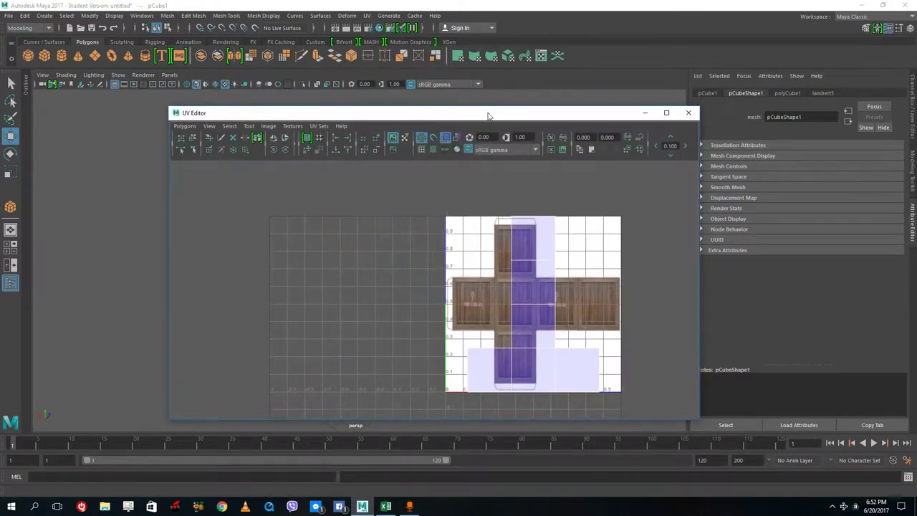
{"action": "left_click_drag", "start_coordinate": [483, 117], "coordinate": [641, 93]}
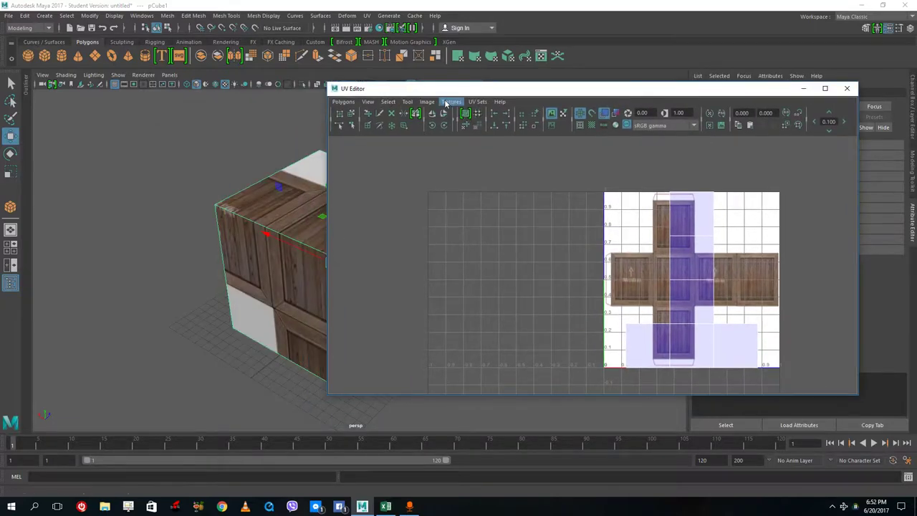
Turn Shade UVs off and back on in the UV Editor.
{"action": "left_click", "coordinate": [428, 101]}
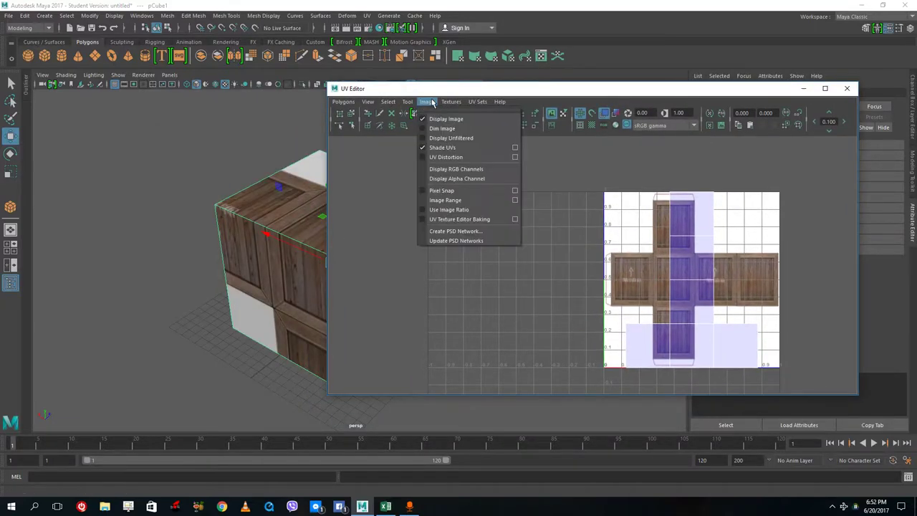
{"action": "left_click", "coordinate": [441, 147]}
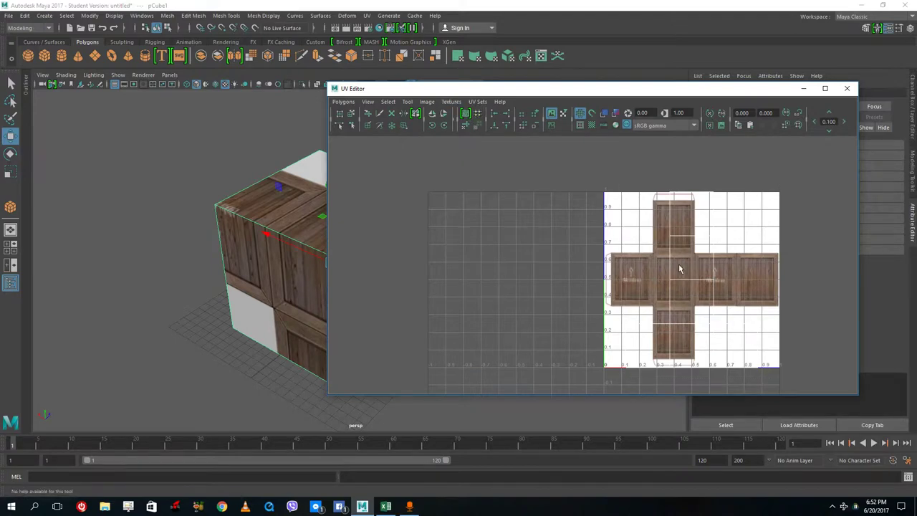
{"action": "right_click", "coordinate": [294, 198]}
{"action": "left_click", "coordinate": [426, 101]}
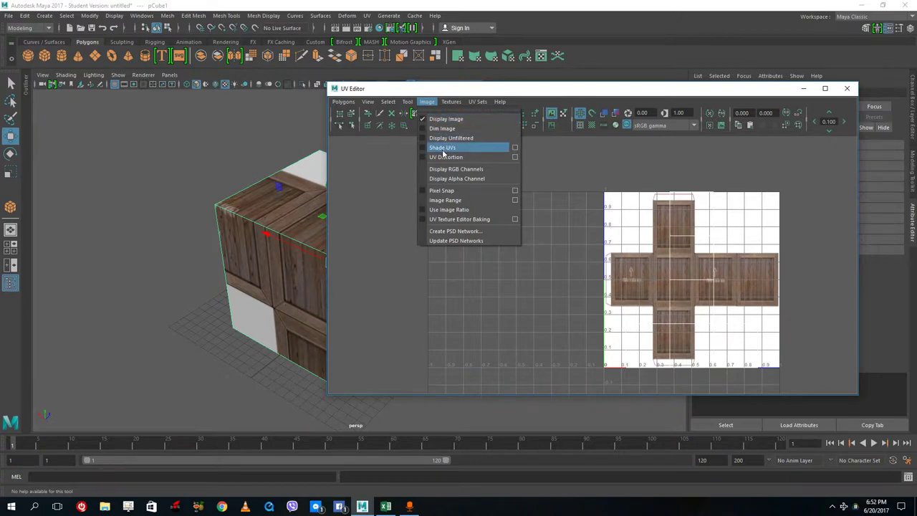
{"action": "left_click", "coordinate": [442, 147]}
Dim the background texture image in the UV Editor.
{"action": "left_click", "coordinate": [426, 101]}
{"action": "left_click", "coordinate": [436, 129]}
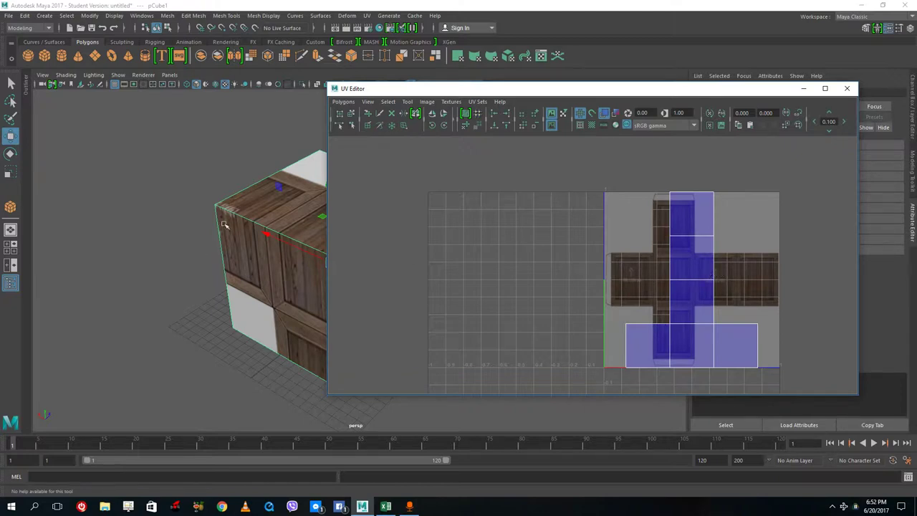
Select one side face of the cube to locate its matching UVs in the UV Editor.
{"action": "right_click_drag", "start_coordinate": [224, 225], "coordinate": [240, 258]}
{"action": "left_click", "coordinate": [243, 267]}
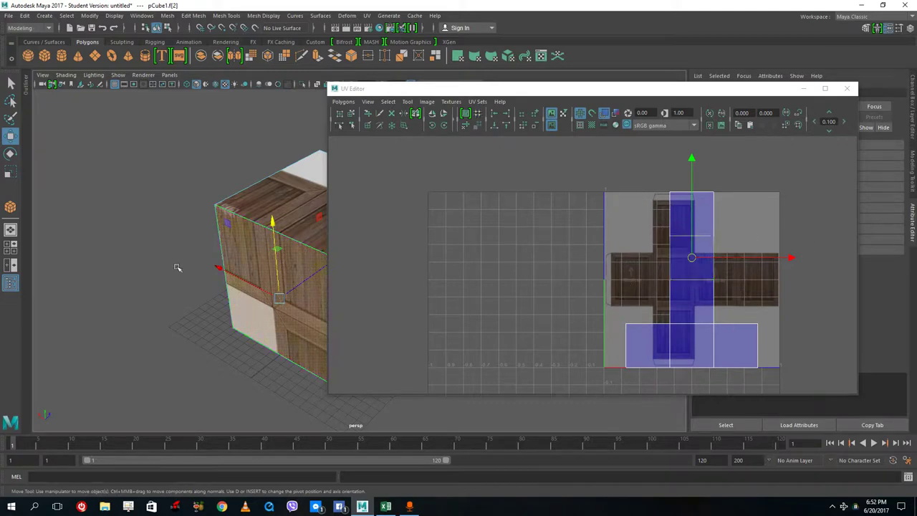
{"action": "scroll", "coordinate": [281, 258], "scroll_direction": "down", "scroll_amount": 3}
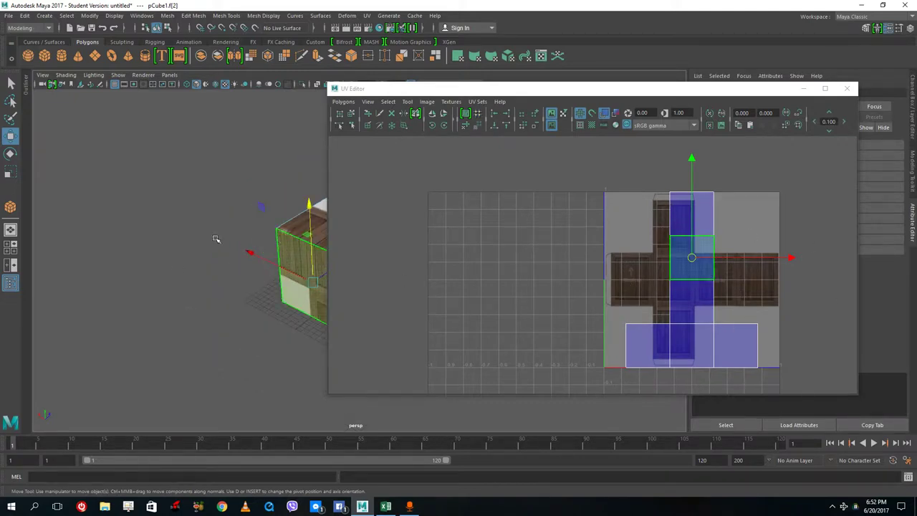
{"action": "middle_click_drag", "start_coordinate": [162, 246], "coordinate": [154, 246], "text": "alt"}
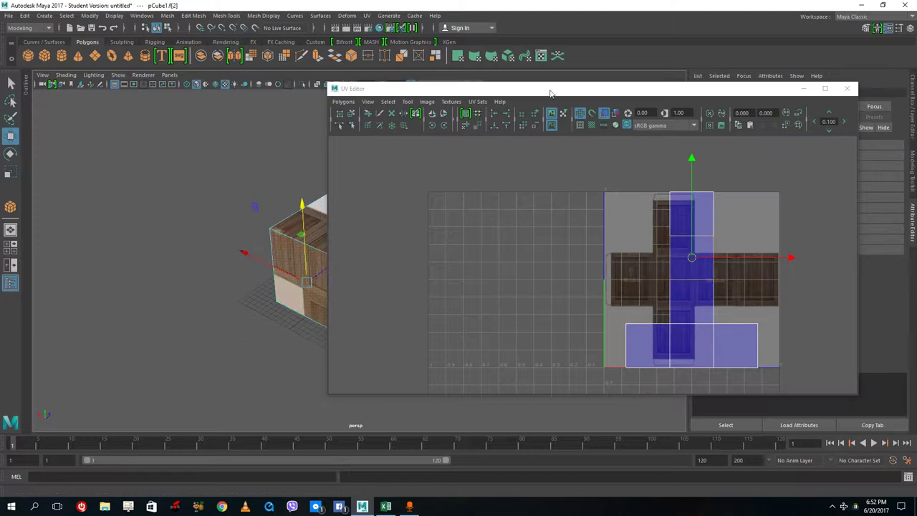
Move the UV Editor clear of the cube and select all of the cube's faces, keeping the whole cube in view.
{"action": "left_click_drag", "start_coordinate": [550, 93], "coordinate": [603, 92]}
{"action": "left_click_drag", "start_coordinate": [284, 161], "coordinate": [84, 284], "text": "alt"}
{"action": "scroll", "coordinate": [85, 283], "scroll_direction": "up", "scroll_amount": 1}
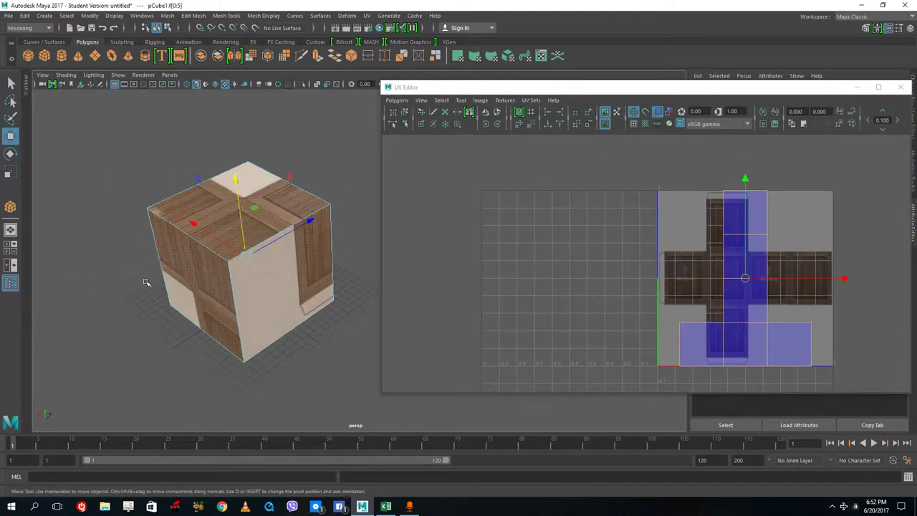
{"action": "mouse_move", "coordinate": [172, 255]}
{"action": "left_mouse_down", "text": "alt"}
{"action": "mouse_move", "coordinate": [189, 237]}
{"action": "mouse_move", "coordinate": [185, 252]}
{"action": "left_mouse_up", "text": "alt"}
{"action": "left_click", "coordinate": [737, 254]}
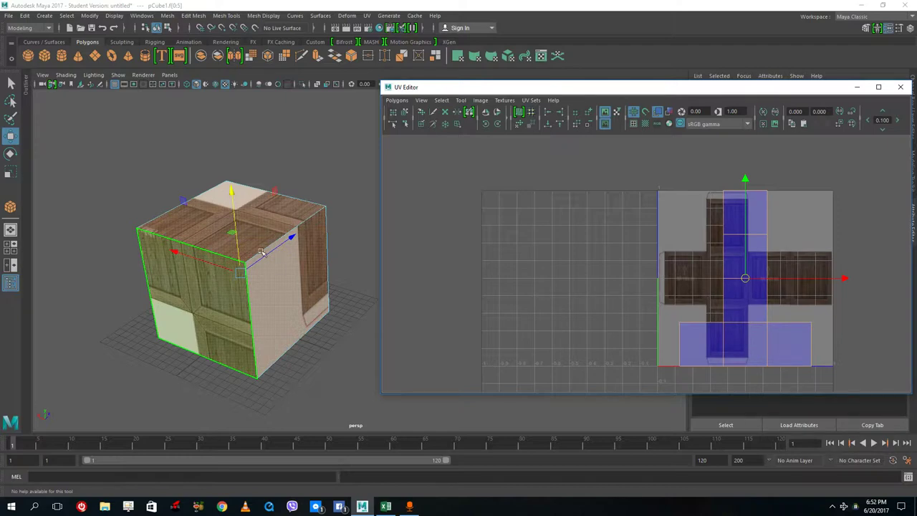
Select all of the cube's UVs and rotate the layout about 90 degrees clockwise so its long strip runs horizontally.
{"action": "right_click_drag", "start_coordinate": [279, 232], "coordinate": [325, 218]}
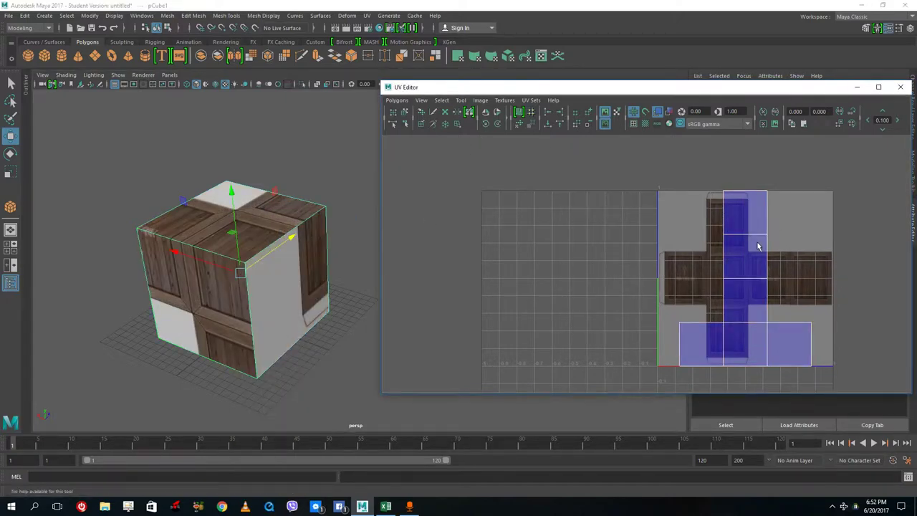
{"action": "right_click_drag", "start_coordinate": [743, 257], "coordinate": [769, 262]}
{"action": "scroll", "coordinate": [778, 258], "scroll_direction": "down", "scroll_amount": 2}
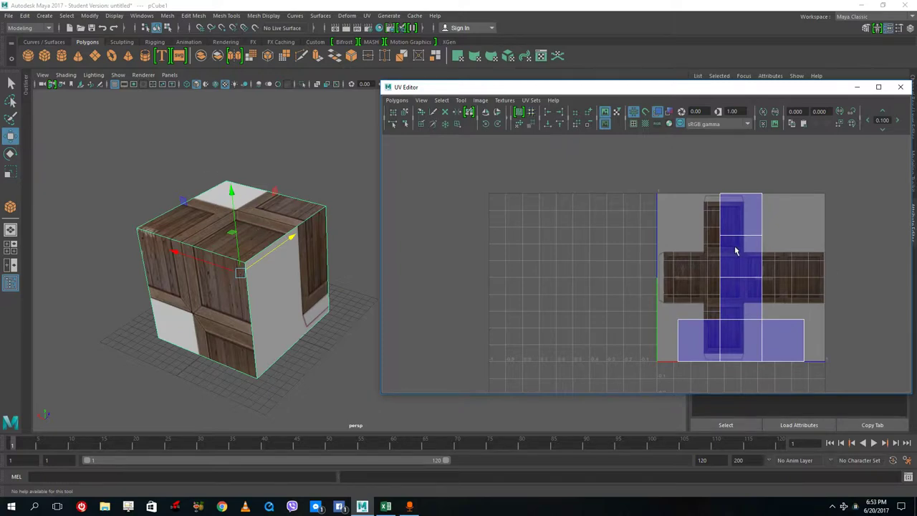
{"action": "right_click_drag", "start_coordinate": [743, 251], "coordinate": [788, 252]}
{"action": "left_click_drag", "start_coordinate": [651, 158], "coordinate": [846, 375]}
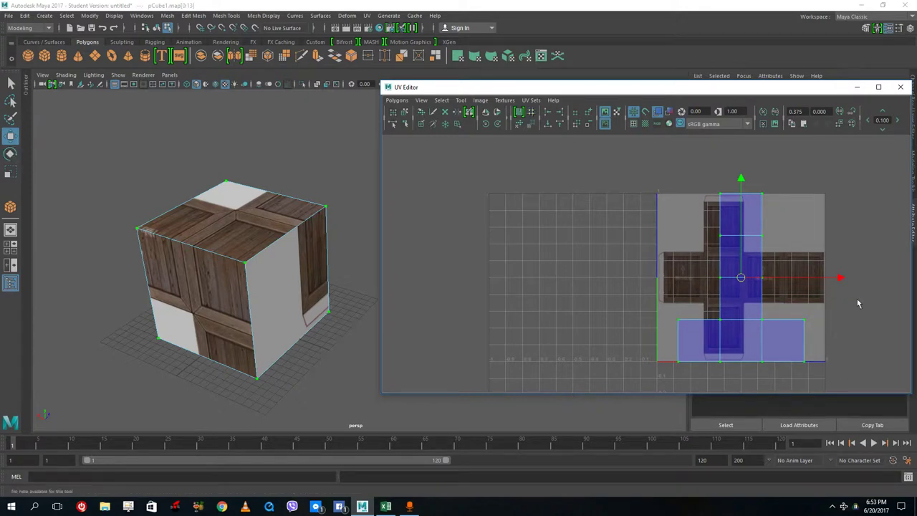
{"action": "left_click", "coordinate": [10, 153]}
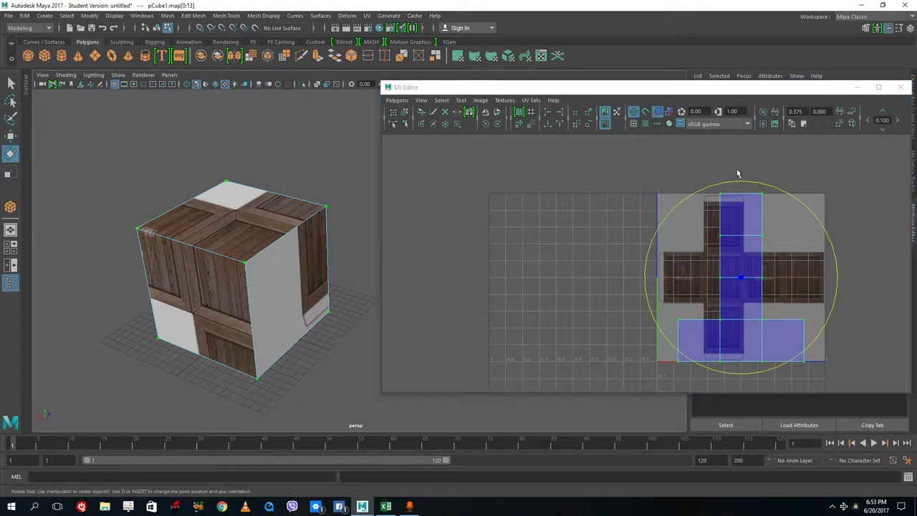
{"action": "mouse_move", "coordinate": [764, 190]}
{"action": "left_mouse_down"}
{"action": "mouse_move", "coordinate": [802, 213]}
{"action": "mouse_move", "coordinate": [854, 279]}
{"action": "mouse_move", "coordinate": [867, 321]}
{"action": "mouse_move", "coordinate": [884, 314]}
{"action": "left_mouse_up"}
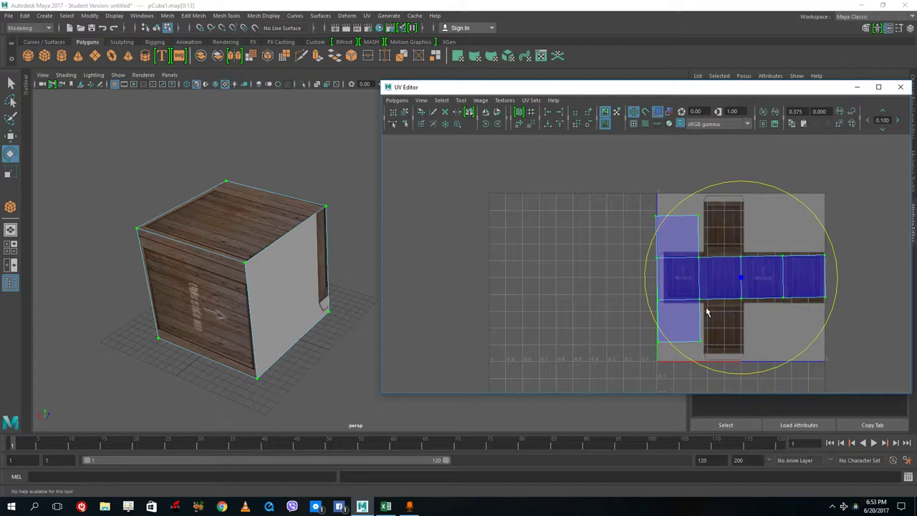
Return the cube to object mode and apply Automatic UV mapping to it.
{"action": "right_click_drag", "start_coordinate": [265, 237], "coordinate": [340, 165]}
{"action": "left_click", "coordinate": [287, 242]}
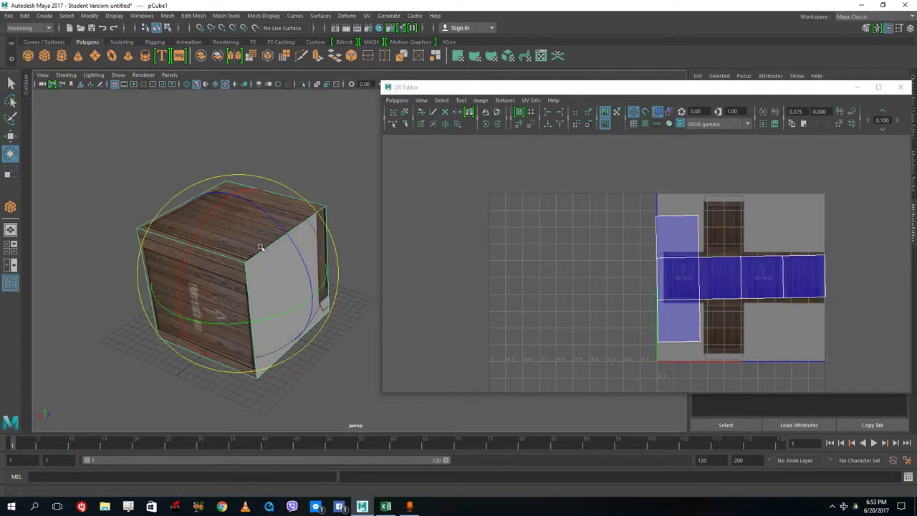
{"action": "left_click", "coordinate": [367, 15]}
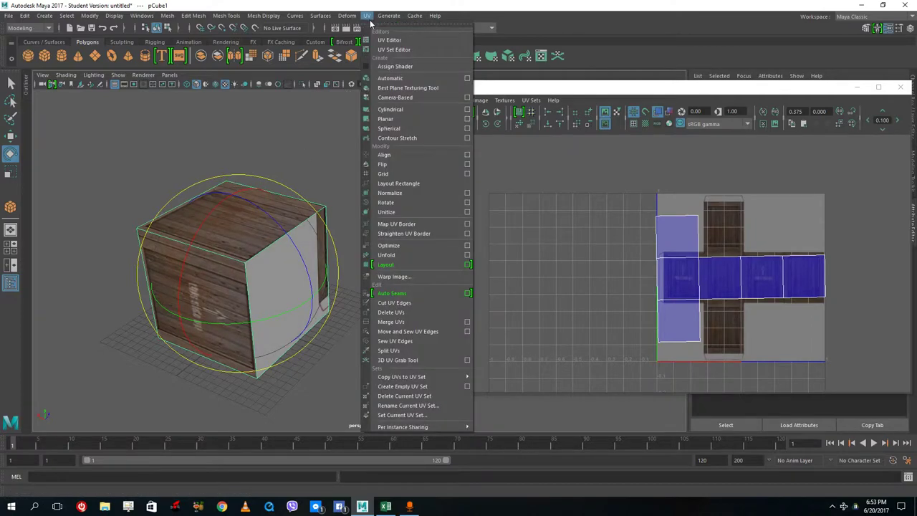
{"action": "left_click", "coordinate": [391, 78]}
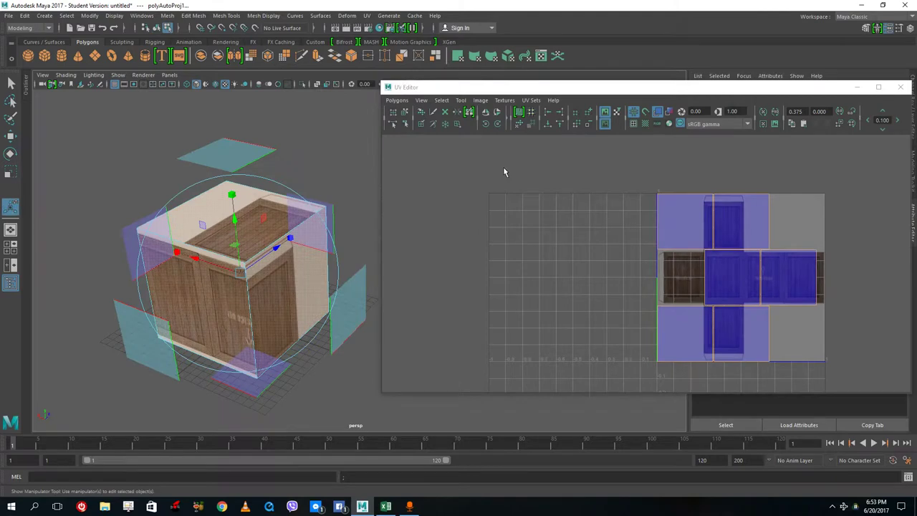
Switch to face selection and check which cube face corresponds to each UV shell.
{"action": "key", "text": "F11"}
{"action": "left_click", "coordinate": [722, 258]}
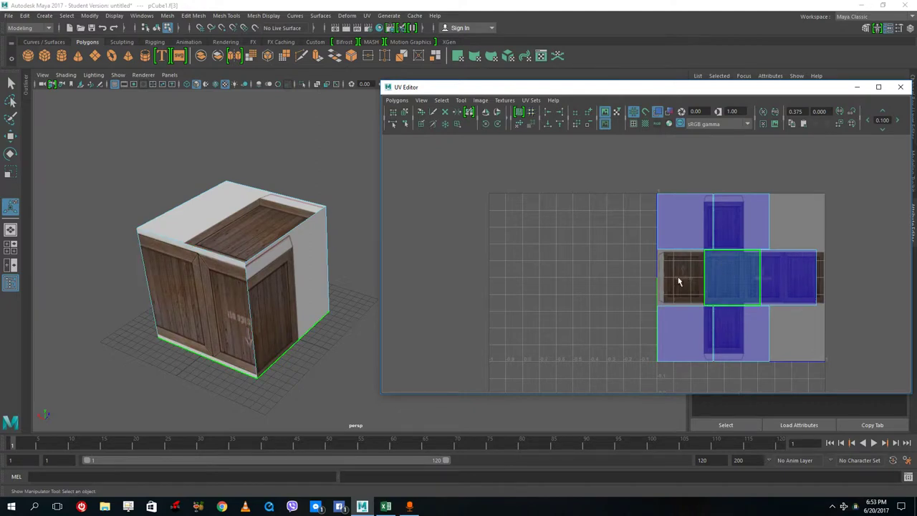
{"action": "left_click", "coordinate": [641, 286]}
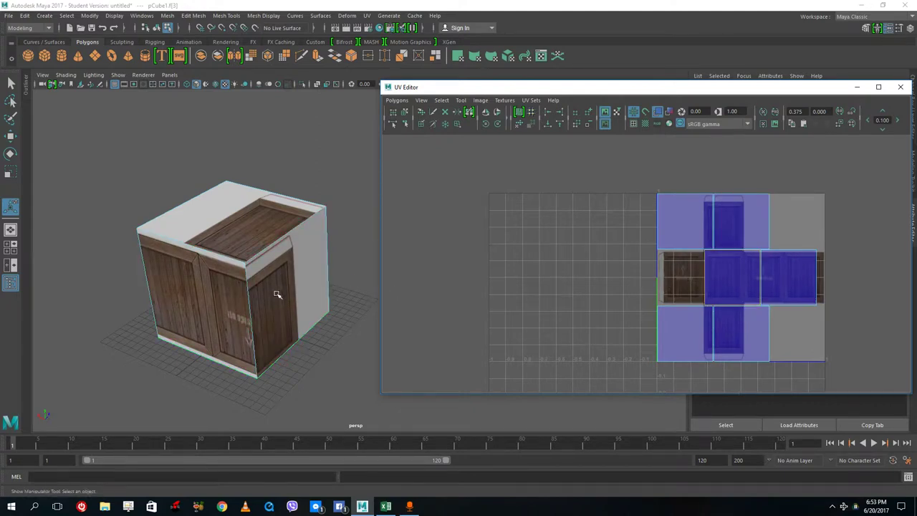
{"action": "left_click", "coordinate": [815, 265]}
Spread the UV shells around the outside of the texture image using the Move UV Shell tool.
{"action": "scroll", "coordinate": [832, 278], "scroll_direction": "up", "scroll_amount": 1}
{"action": "scroll", "coordinate": [743, 259], "scroll_direction": "up", "scroll_amount": 1}
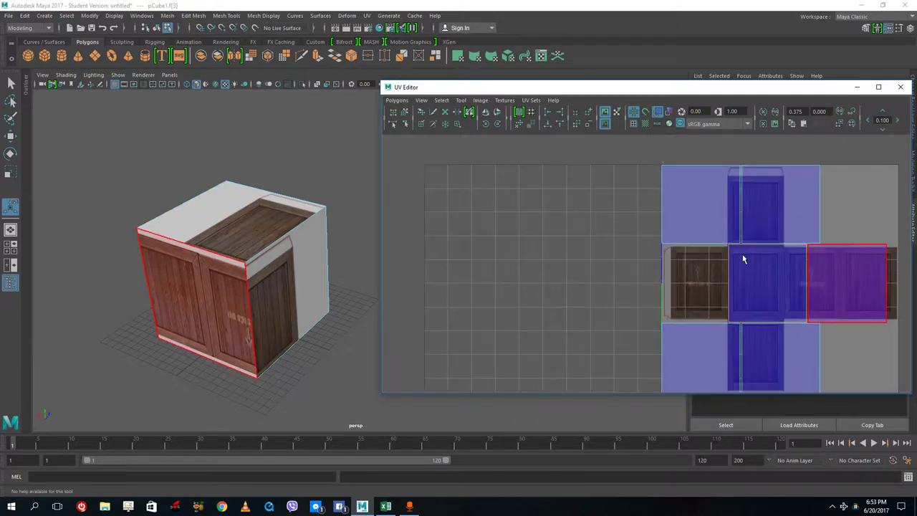
{"action": "scroll", "coordinate": [681, 294], "scroll_direction": "up", "scroll_amount": 1}
{"action": "middle_click_drag", "start_coordinate": [687, 301], "coordinate": [508, 269], "text": "alt"}
{"action": "scroll", "coordinate": [512, 265], "scroll_direction": "down", "scroll_amount": 1}
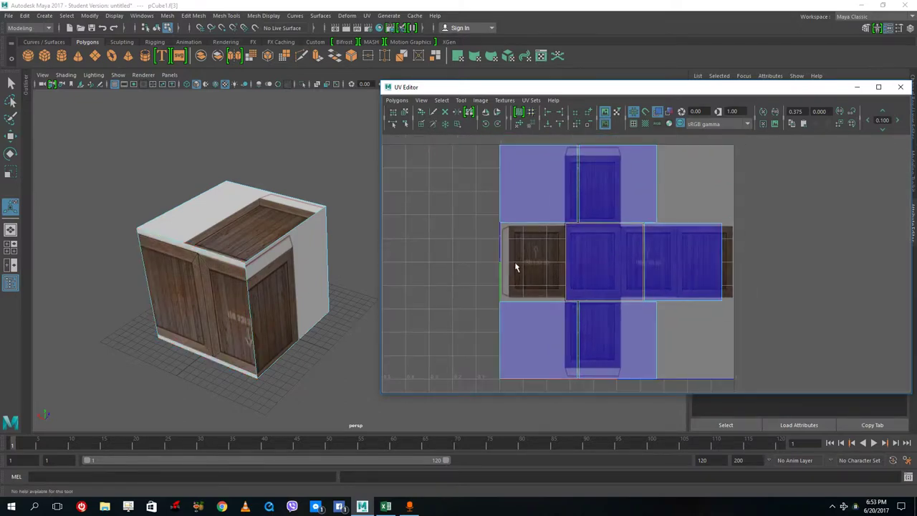
{"action": "left_click", "coordinate": [404, 113]}
{"action": "left_click", "coordinate": [536, 179]}
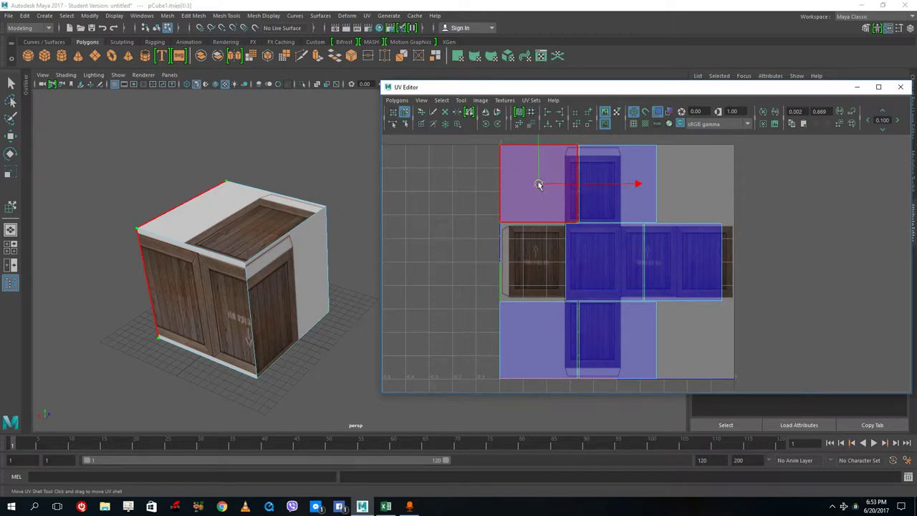
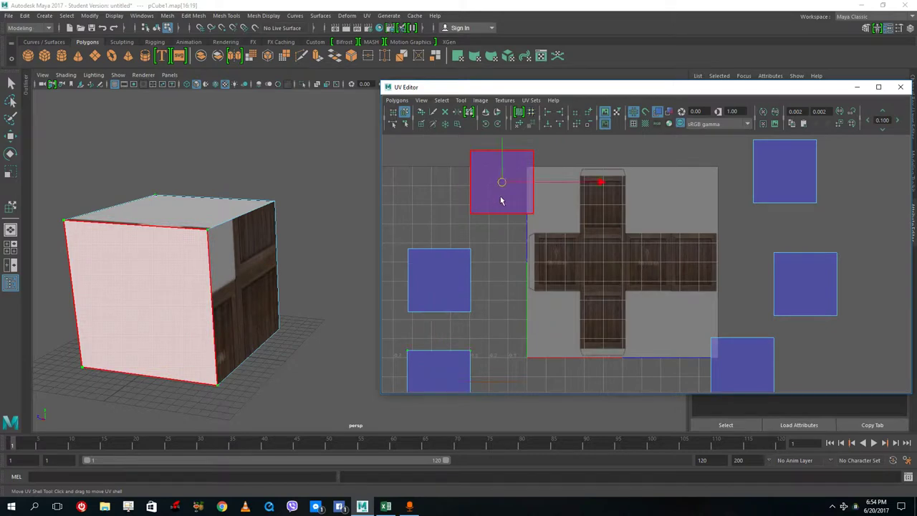
Place the front face's UV shell over the central crate panel and scale it down uniformly to the panel's width.
{"action": "left_click_drag", "start_coordinate": [501, 199], "coordinate": [602, 262]}
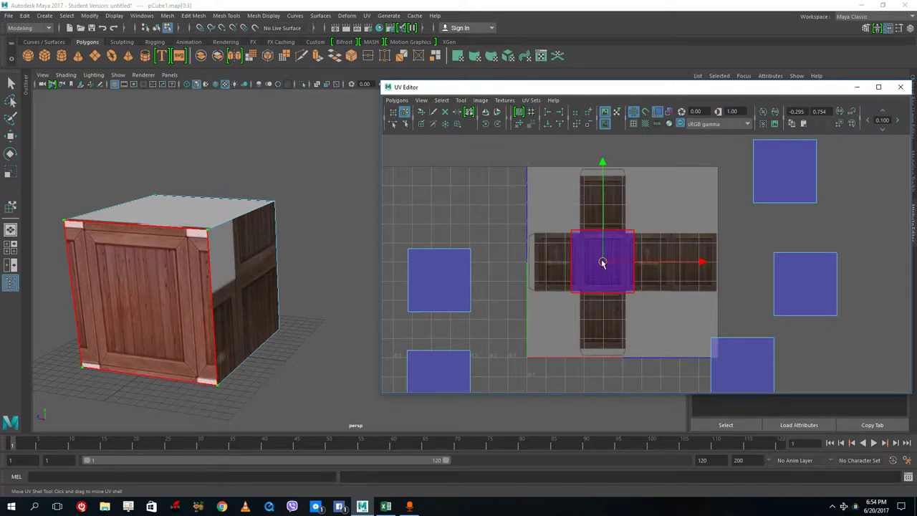
{"action": "scroll", "coordinate": [602, 263], "scroll_direction": "up", "scroll_amount": 3}
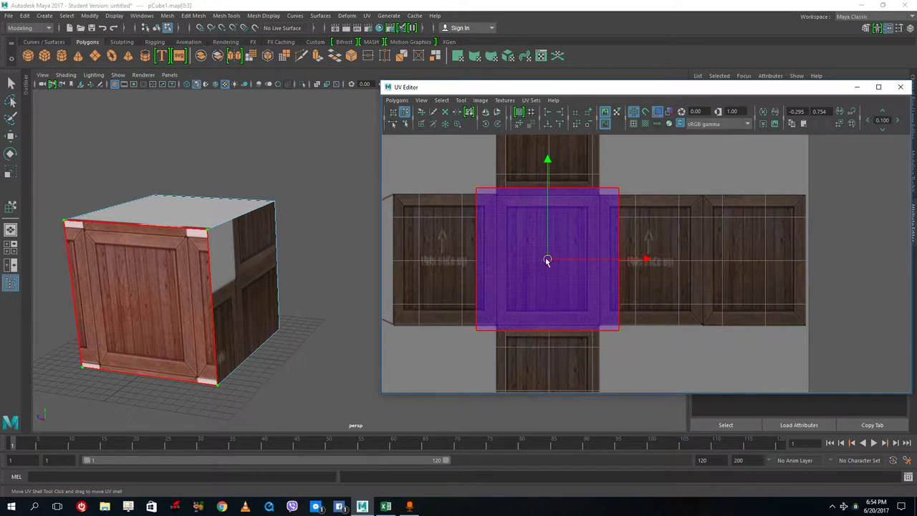
{"action": "key", "text": "e"}
{"action": "key", "text": "r"}
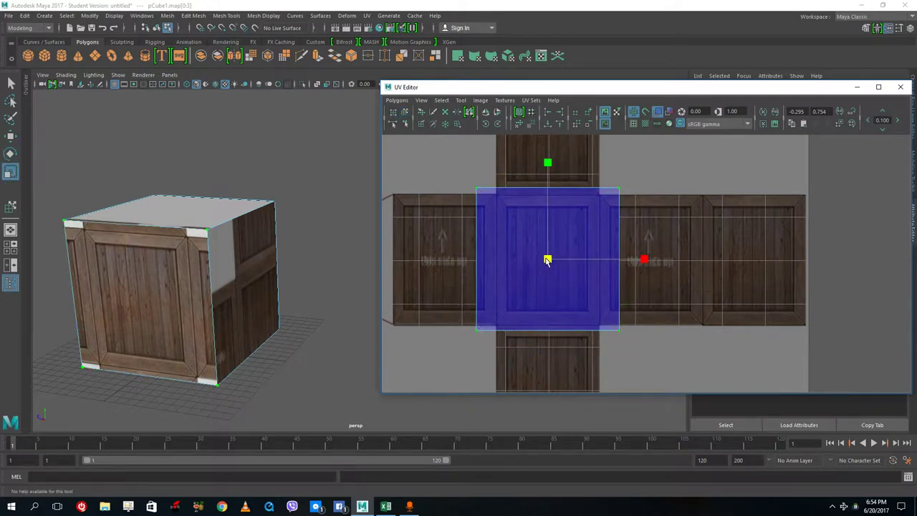
{"action": "left_click_drag", "start_coordinate": [547, 260], "coordinate": [521, 265]}
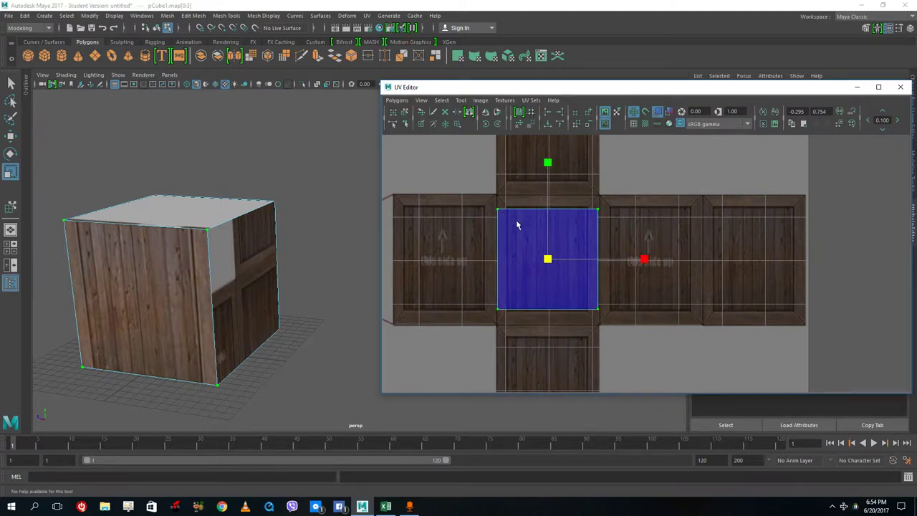
Move the upper UVs of the front face's shell up to the top border of the central crate panel.
{"action": "right_click_drag", "start_coordinate": [516, 221], "coordinate": [543, 221]}
{"action": "left_click", "coordinate": [393, 113]}
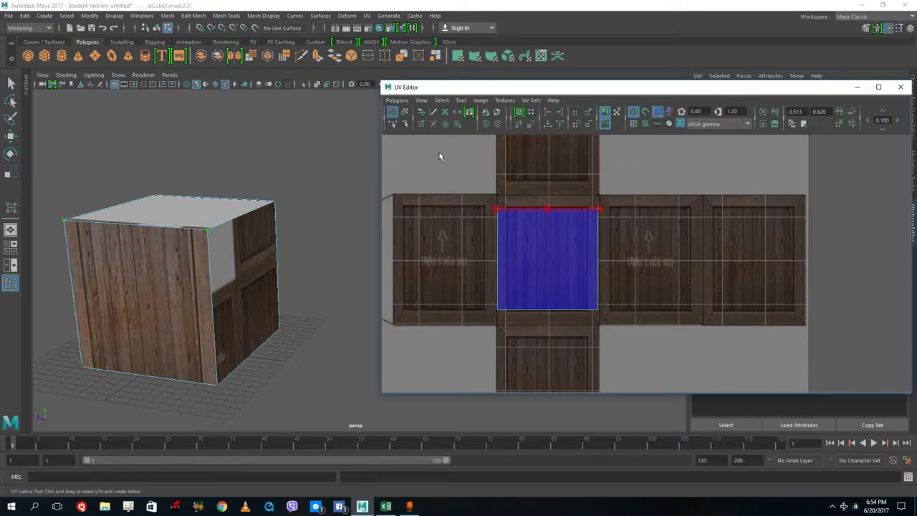
{"action": "left_click", "coordinate": [404, 123]}
{"action": "left_click", "coordinate": [405, 124]}
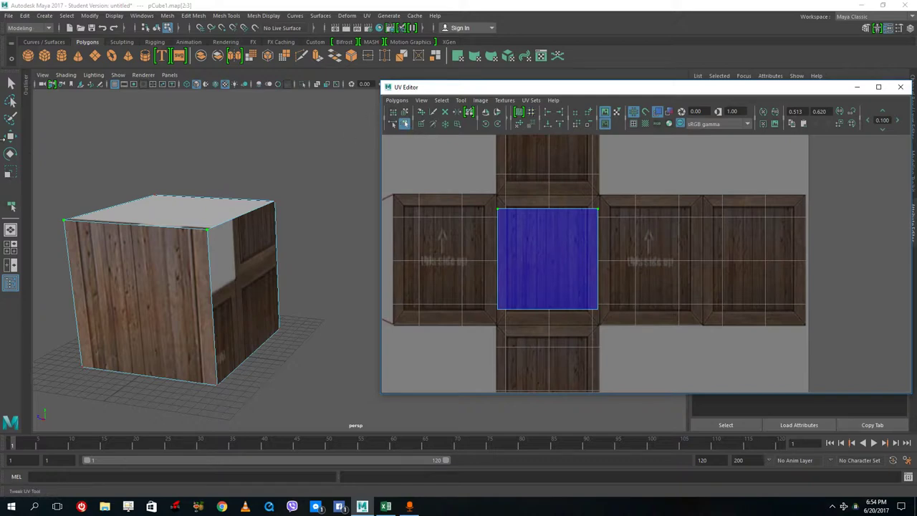
{"action": "left_click", "coordinate": [11, 138]}
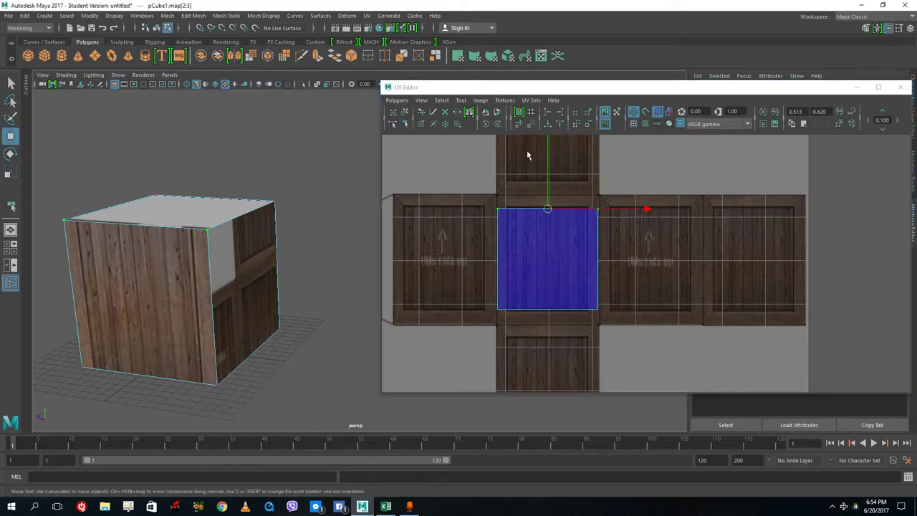
{"action": "left_click_drag", "start_coordinate": [550, 184], "coordinate": [550, 171]}
Move the lower edge of the front face's shell down to the bottom border of the central crate panel.
{"action": "left_click", "coordinate": [534, 311]}
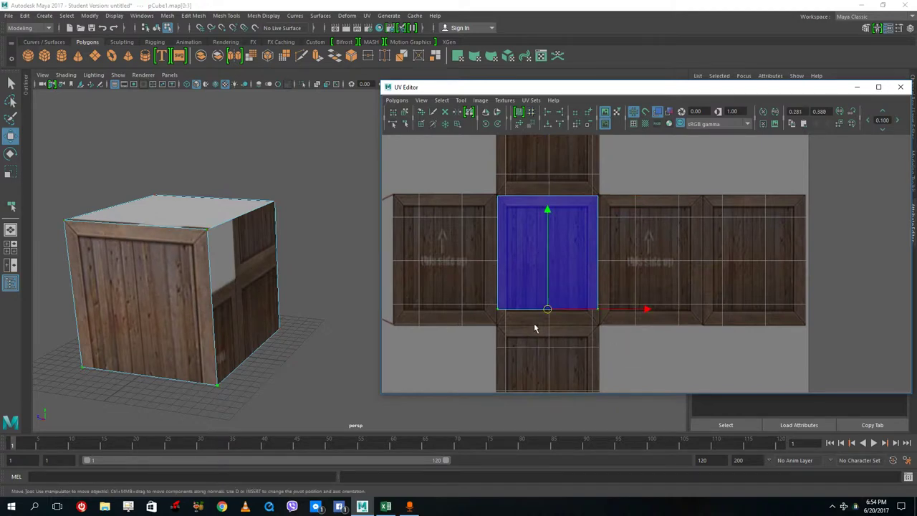
{"action": "middle_click_drag", "start_coordinate": [552, 289], "coordinate": [549, 310]}
{"action": "scroll", "coordinate": [237, 274], "scroll_direction": "down", "scroll_amount": 3}
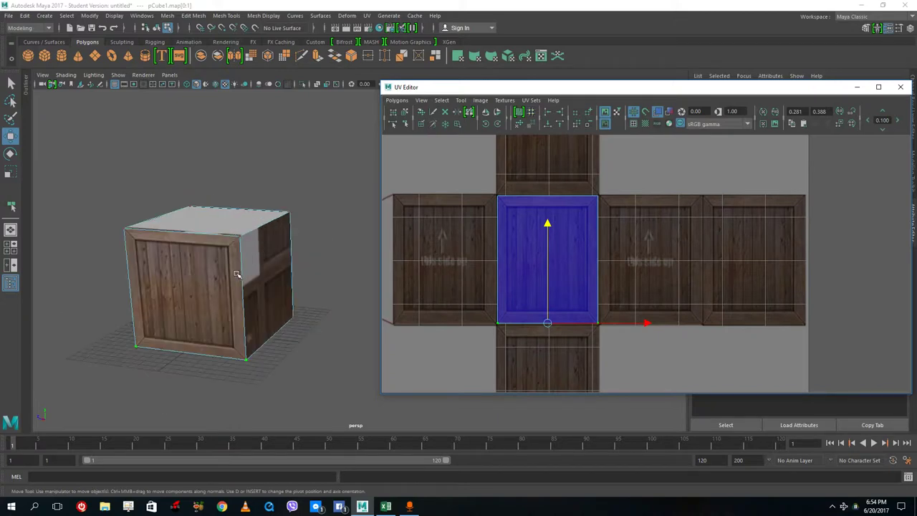
{"action": "scroll", "coordinate": [442, 272], "scroll_direction": "down", "scroll_amount": 2}
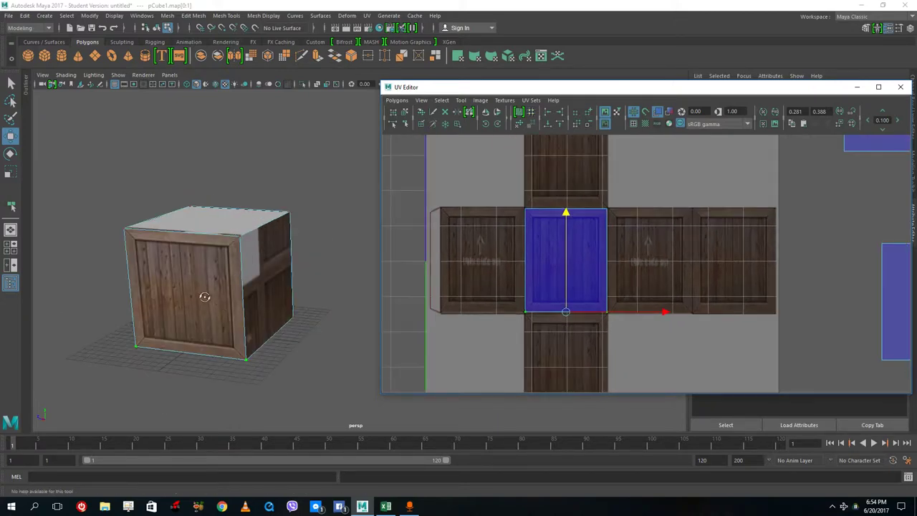
Select the adjacent side face and move its UV shell onto the crate panel left of centre, aligning their top edges.
{"action": "left_click_drag", "start_coordinate": [204, 296], "coordinate": [287, 283], "text": "alt"}
{"action": "right_click_drag", "start_coordinate": [305, 231], "coordinate": [304, 256]}
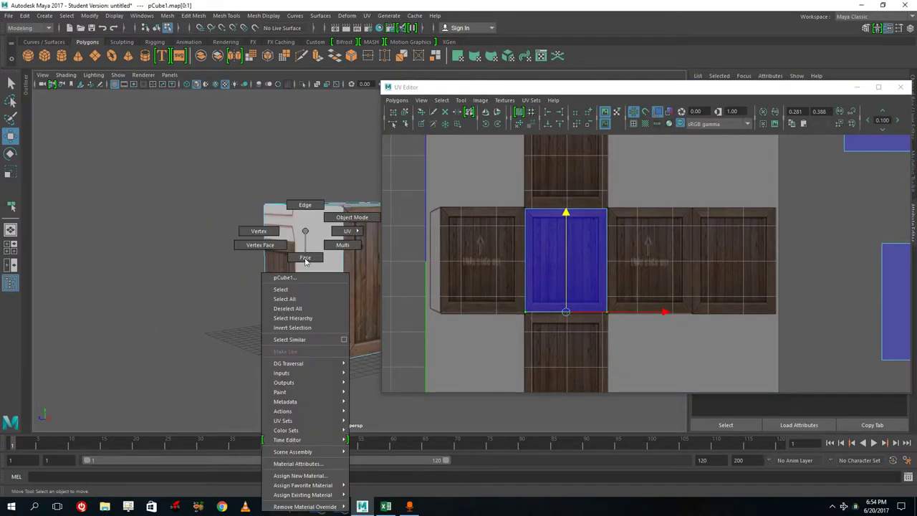
{"action": "left_click", "coordinate": [315, 256]}
{"action": "scroll", "coordinate": [581, 300], "scroll_direction": "down", "scroll_amount": 2}
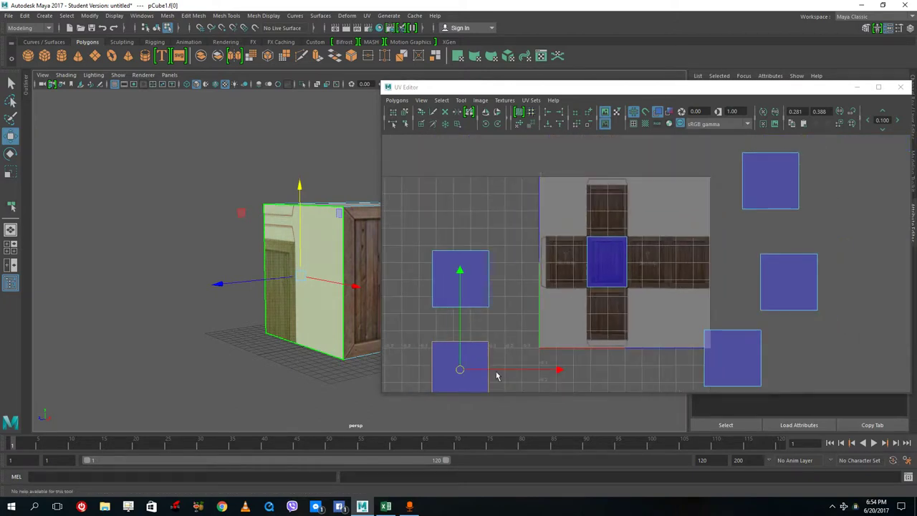
{"action": "left_click", "coordinate": [459, 371]}
{"action": "left_click_drag", "start_coordinate": [459, 371], "coordinate": [556, 263]}
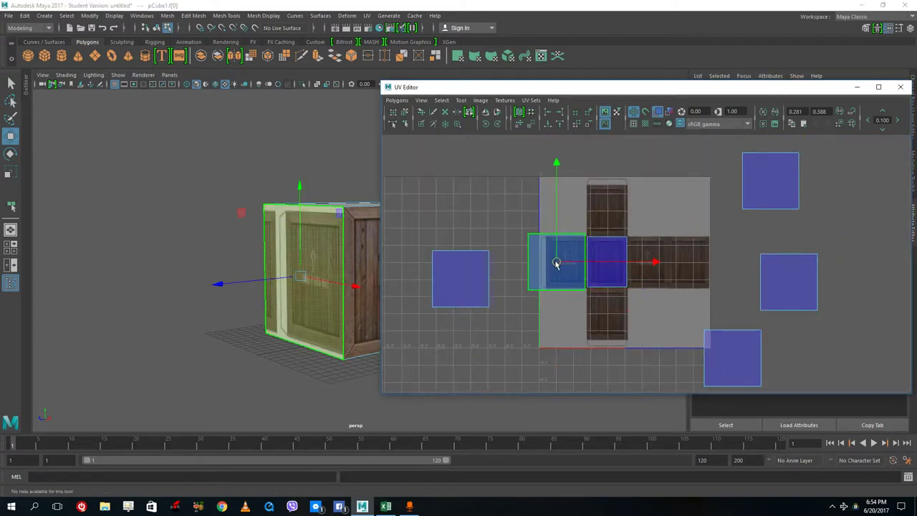
{"action": "scroll", "coordinate": [556, 262], "scroll_direction": "up", "scroll_amount": 3}
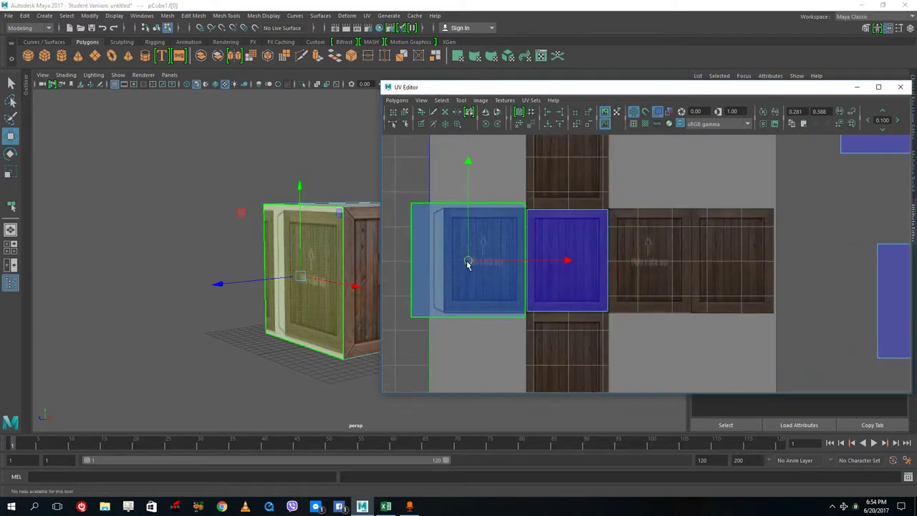
{"action": "left_click_drag", "start_coordinate": [468, 264], "coordinate": [467, 267]}
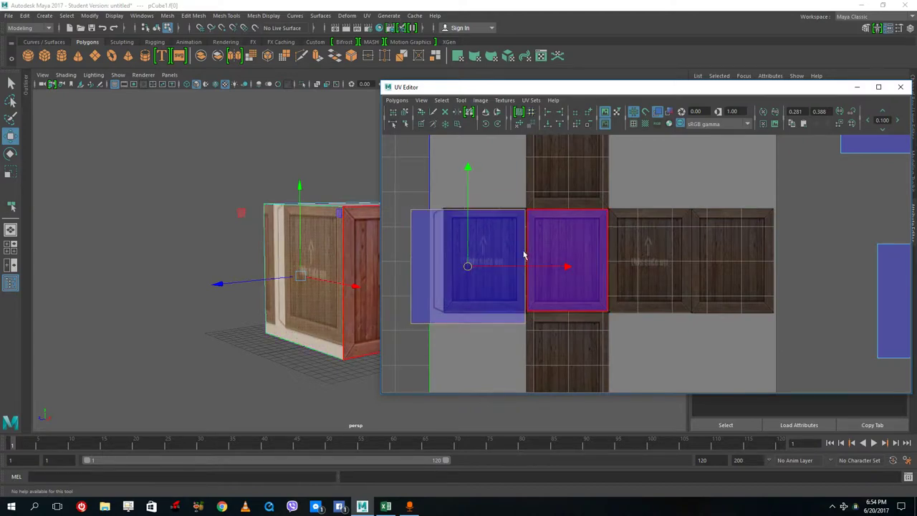
Move the side face shell's lower edge up and its outer edge inward to the borders of the crate panel left of centre.
{"action": "right_click_drag", "start_coordinate": [439, 325], "coordinate": [440, 345]}
{"action": "left_click_drag", "start_coordinate": [563, 357], "coordinate": [372, 320]}
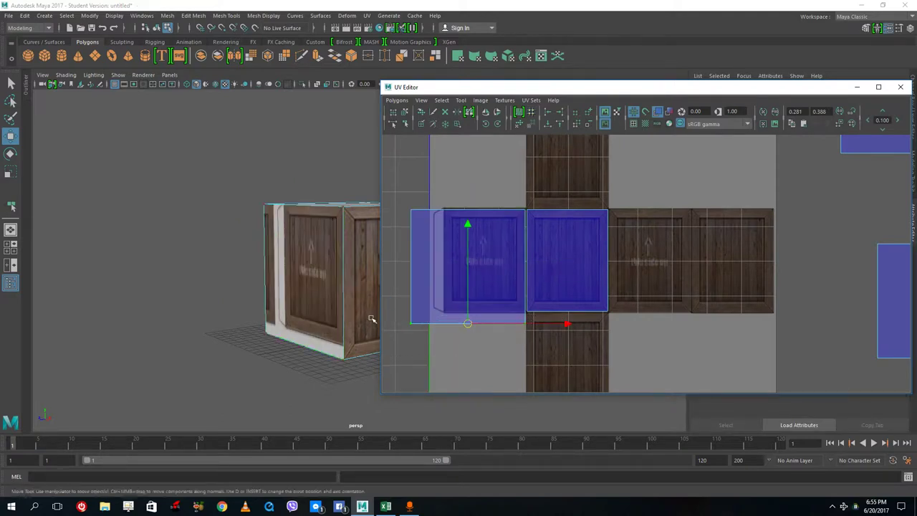
{"action": "left_click_drag", "start_coordinate": [466, 292], "coordinate": [466, 286]}
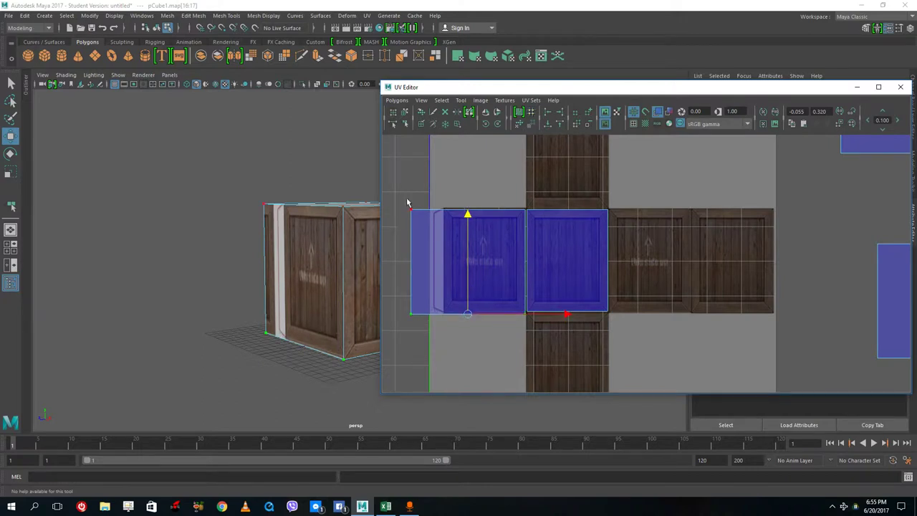
{"action": "left_click_drag", "start_coordinate": [409, 204], "coordinate": [428, 342]}
{"action": "left_click_drag", "start_coordinate": [448, 262], "coordinate": [480, 267]}
Select the opposite side face and move its UV shell onto the crate panel just right of centre, aligning their upper-left corners.
{"action": "left_click_drag", "start_coordinate": [308, 308], "coordinate": [210, 312], "text": "alt"}
{"action": "scroll", "coordinate": [703, 305], "scroll_direction": "down", "scroll_amount": 3}
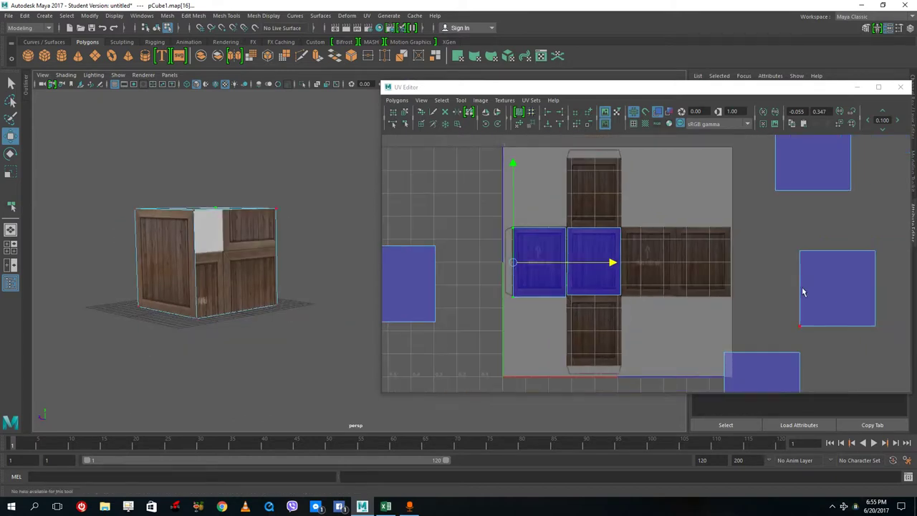
{"action": "right_click_drag", "start_coordinate": [245, 265], "coordinate": [246, 266]}
{"action": "left_click", "coordinate": [231, 250]}
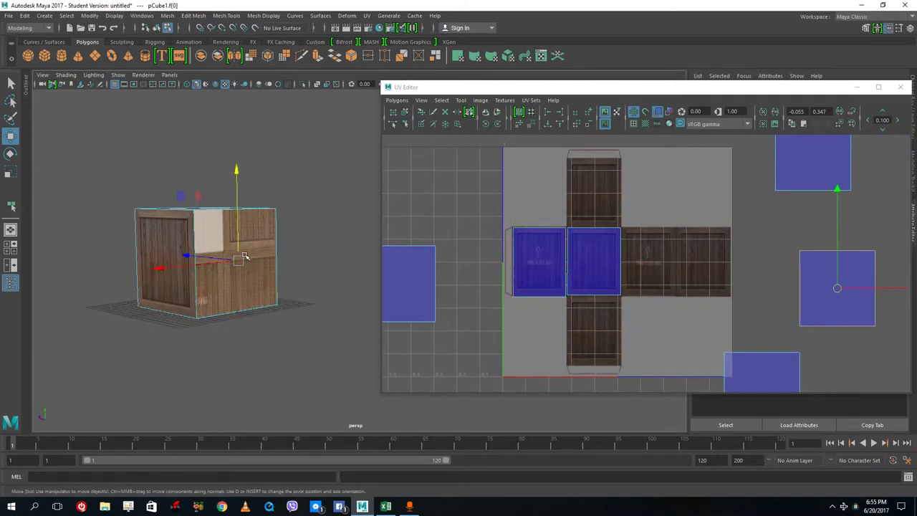
{"action": "left_click", "coordinate": [839, 275]}
{"action": "left_click_drag", "start_coordinate": [839, 290], "coordinate": [661, 267]}
{"action": "scroll", "coordinate": [661, 267], "scroll_direction": "up", "scroll_amount": 2}
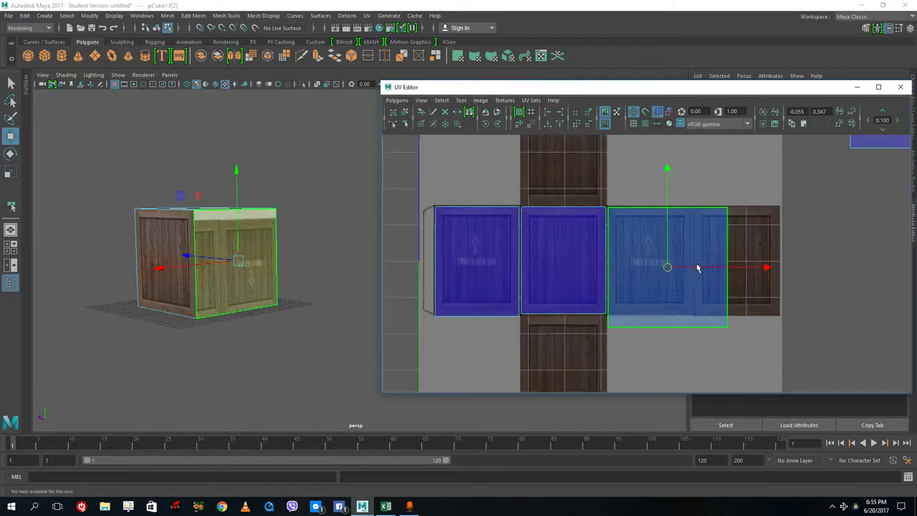
Move this shell's right edge inward and its lower edge up to the borders of the crate panel right of centre.
{"action": "right_click_drag", "start_coordinate": [708, 259], "coordinate": [761, 268]}
{"action": "left_click_drag", "start_coordinate": [768, 176], "coordinate": [704, 365]}
{"action": "left_click_drag", "start_coordinate": [781, 267], "coordinate": [748, 268]}
{"action": "left_click_drag", "start_coordinate": [763, 360], "coordinate": [573, 322]}
{"action": "left_click_drag", "start_coordinate": [651, 311], "coordinate": [651, 301]}
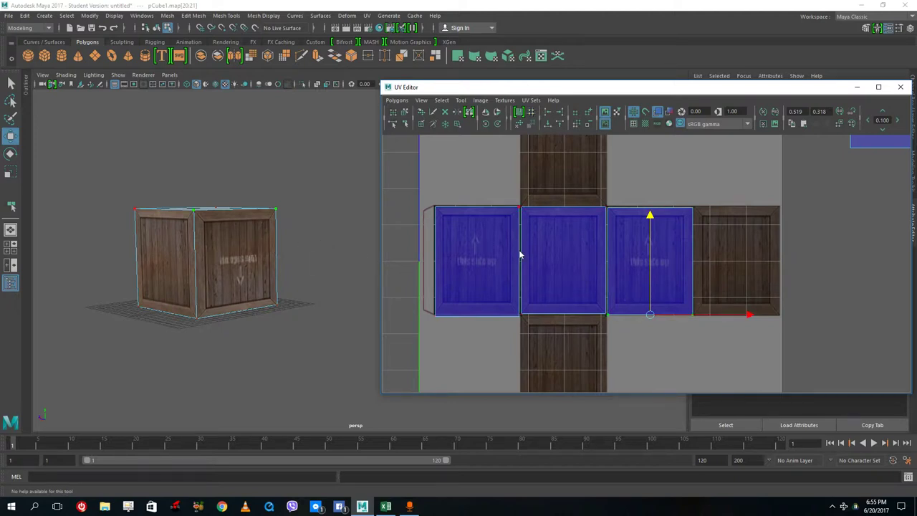
Check which cube edges correspond to the side edges of the central UV shell and the shell right of it.
{"action": "right_click_drag", "start_coordinate": [523, 240], "coordinate": [525, 235]}
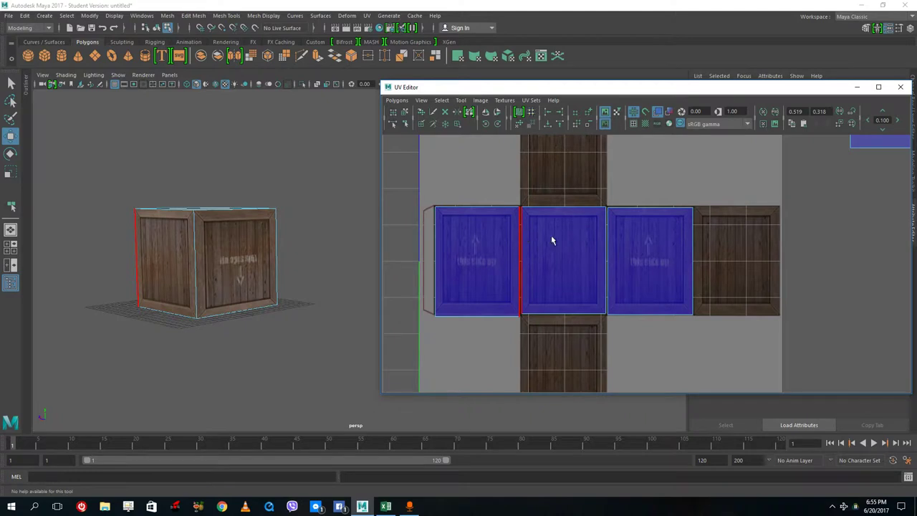
{"action": "left_click", "coordinate": [603, 246]}
{"action": "left_click", "coordinate": [519, 244]}
{"action": "left_click", "coordinate": [605, 245]}
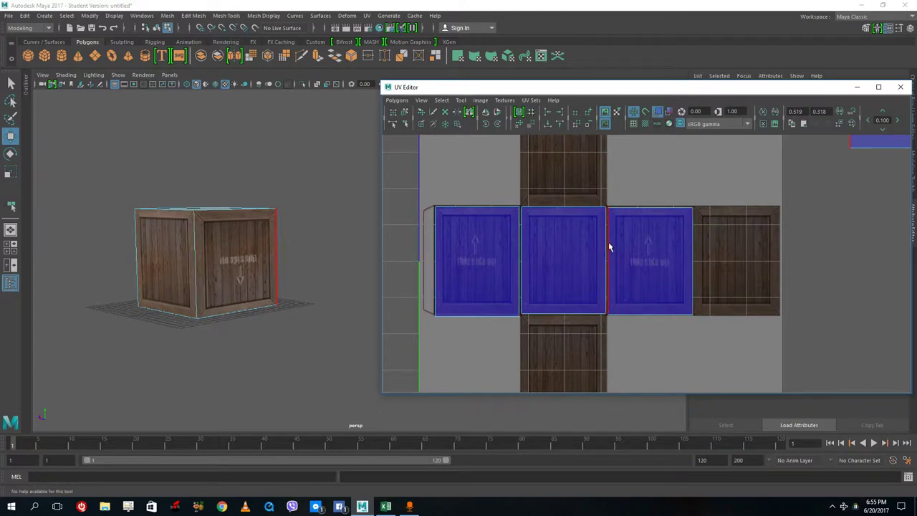
Select the entire UV shell right of centre and rotate it 180 degrees so the crate's arrow points up.
{"action": "right_click_drag", "start_coordinate": [678, 247], "coordinate": [719, 249]}
{"action": "left_click", "coordinate": [404, 112]}
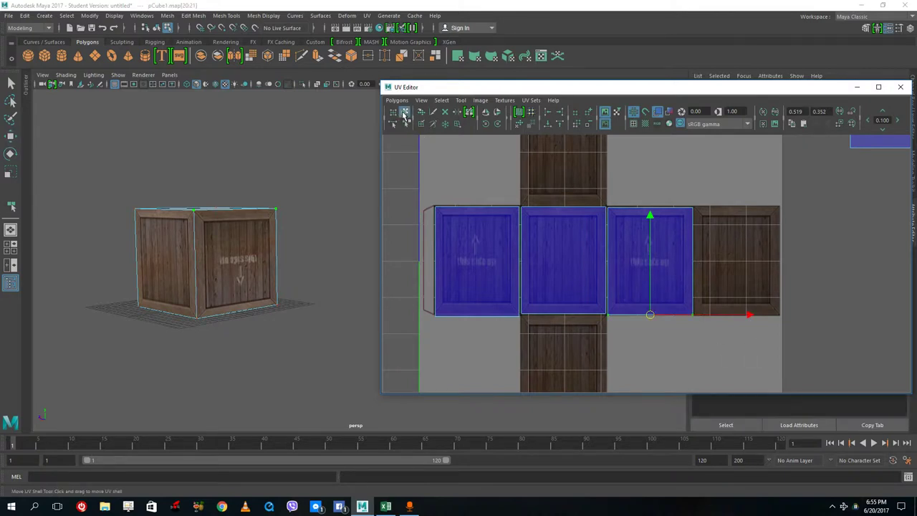
{"action": "left_click", "coordinate": [674, 261]}
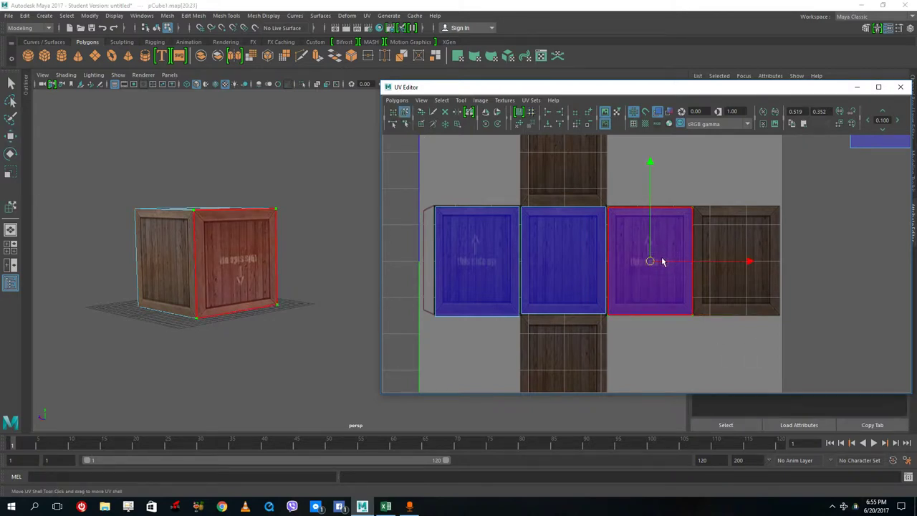
{"action": "key", "text": "e"}
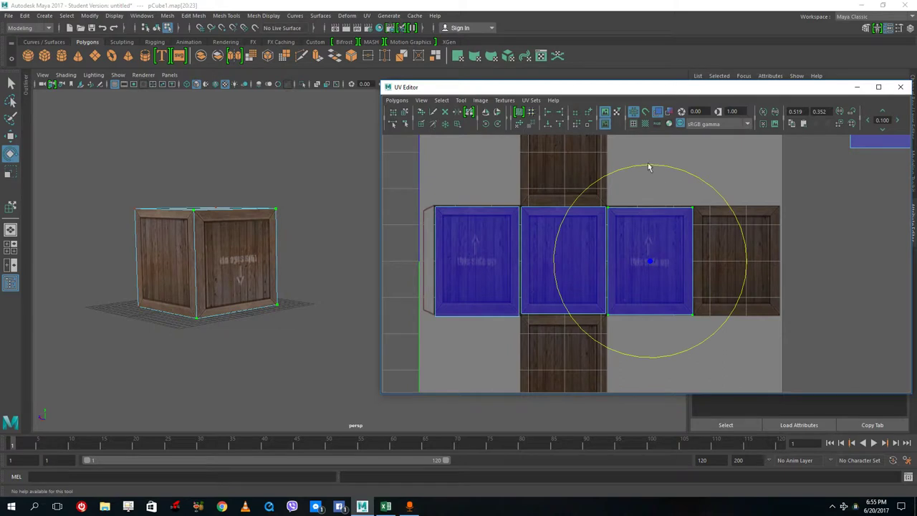
{"action": "left_click_drag", "start_coordinate": [648, 167], "coordinate": [653, 393]}
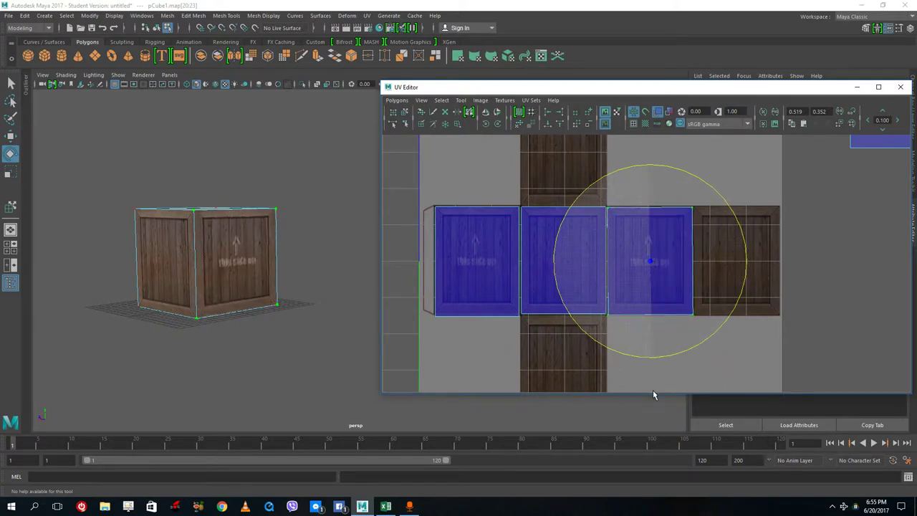
Select the remaining untextured side face and move its UV shell onto the far-right crate panel, aligning their upper-left corners.
{"action": "scroll", "coordinate": [727, 322], "scroll_direction": "down", "scroll_amount": 3}
{"action": "mouse_move", "coordinate": [307, 229]}
{"action": "left_mouse_down", "text": "alt"}
{"action": "mouse_move", "coordinate": [233, 233]}
{"action": "mouse_move", "coordinate": [308, 240]}
{"action": "left_mouse_up", "text": "alt"}
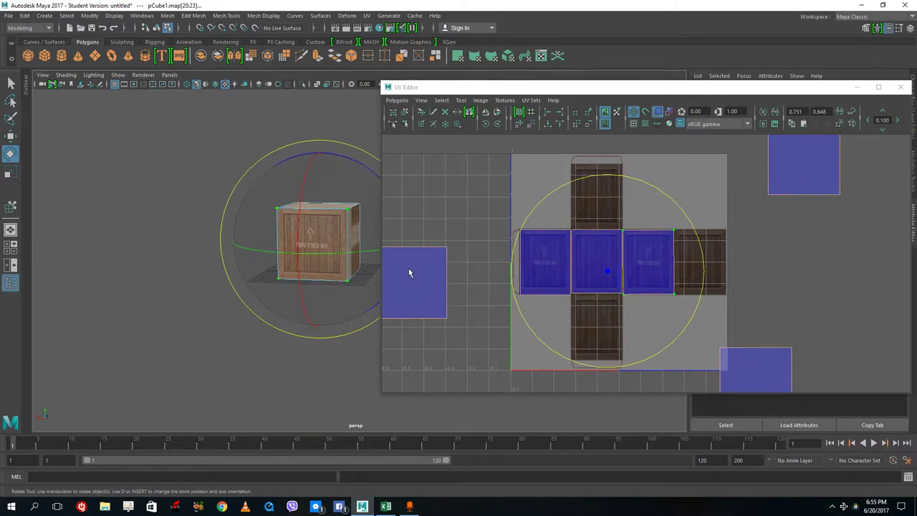
{"action": "right_click_drag", "start_coordinate": [426, 265], "coordinate": [430, 293]}
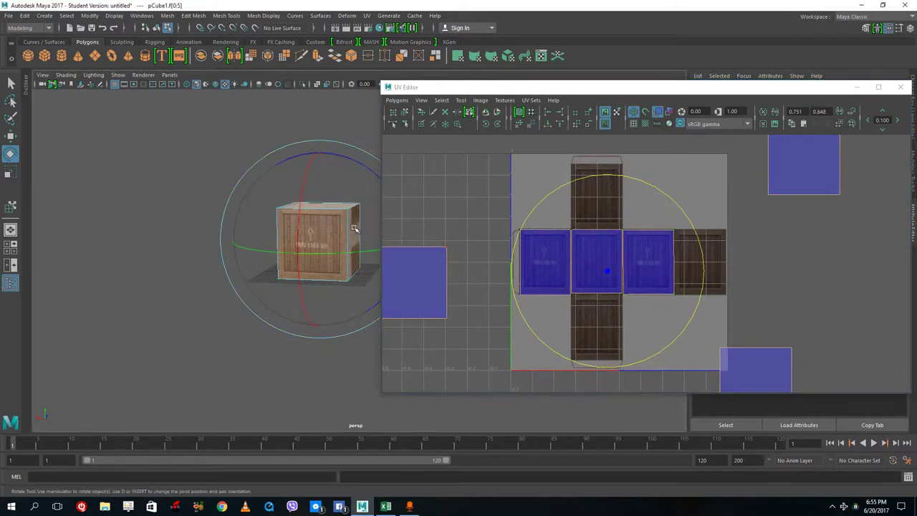
{"action": "left_click", "coordinate": [809, 168]}
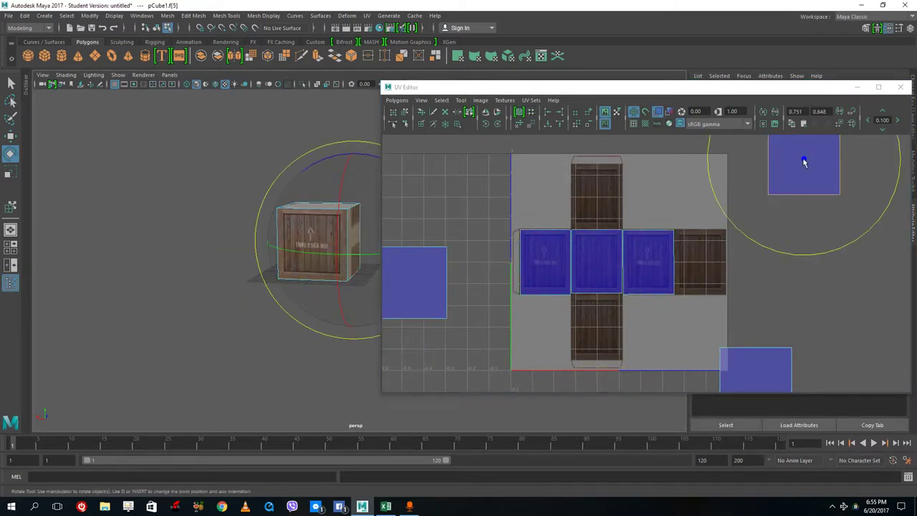
{"action": "left_click", "coordinate": [12, 137]}
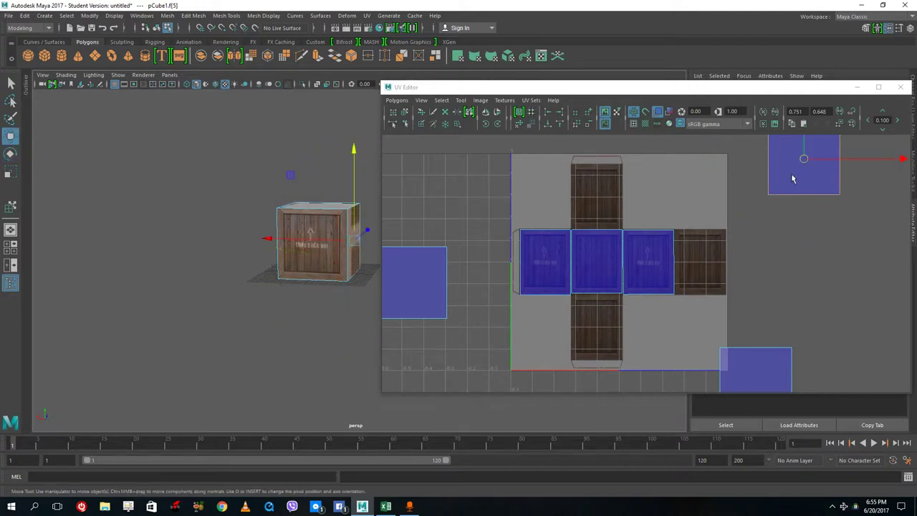
{"action": "left_click_drag", "start_coordinate": [804, 164], "coordinate": [711, 268]}
{"action": "scroll", "coordinate": [825, 296], "scroll_direction": "up", "scroll_amount": 4}
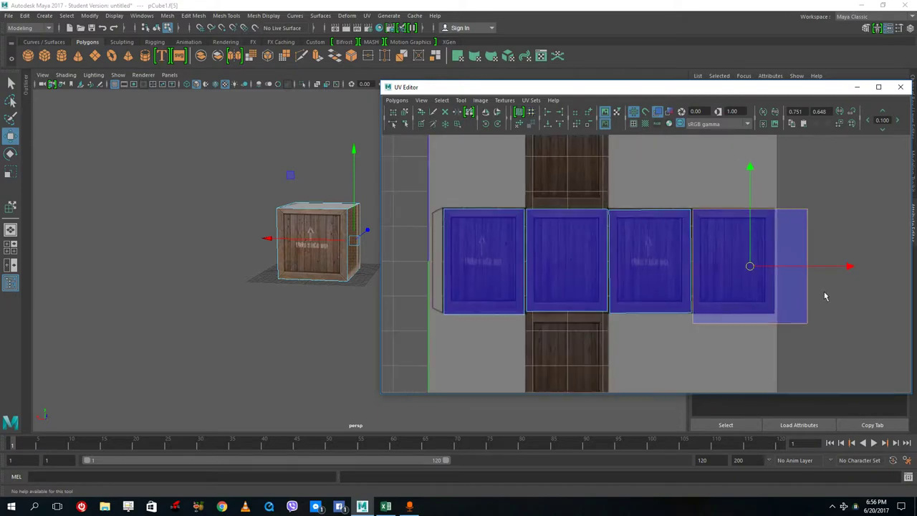
Move the shell's right edge inward and its lower edge up to the borders of the far-right crate panel.
{"action": "middle_click_drag", "start_coordinate": [829, 298], "coordinate": [635, 277], "text": "alt"}
{"action": "right_click_drag", "start_coordinate": [635, 276], "coordinate": [607, 272]}
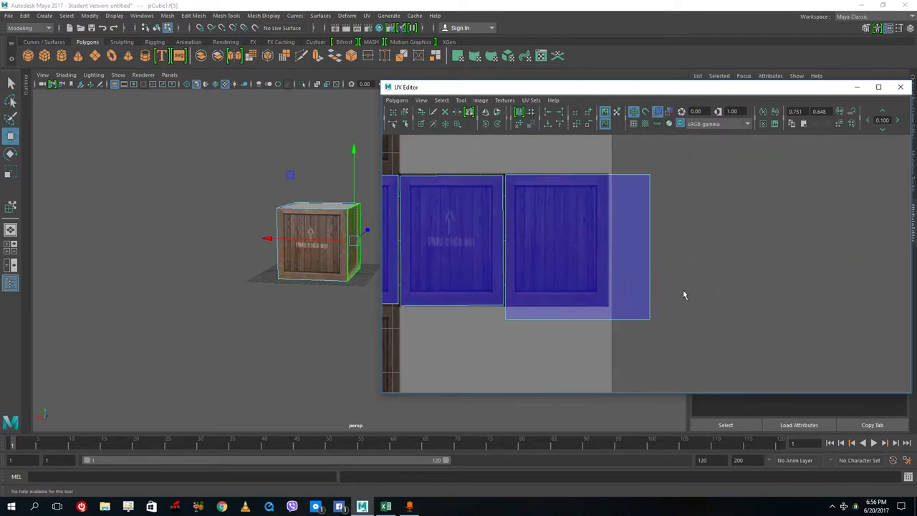
{"action": "left_click_drag", "start_coordinate": [640, 245], "coordinate": [638, 226]}
{"action": "right_click_drag", "start_coordinate": [638, 225], "coordinate": [694, 224]}
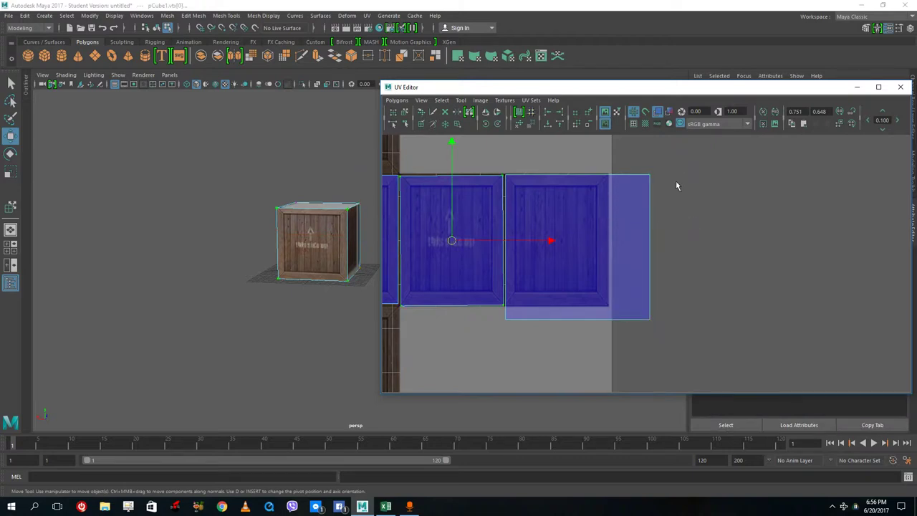
{"action": "left_click_drag", "start_coordinate": [689, 165], "coordinate": [623, 356]}
{"action": "left_click_drag", "start_coordinate": [709, 248], "coordinate": [667, 248]}
{"action": "left_click_drag", "start_coordinate": [643, 353], "coordinate": [445, 315]}
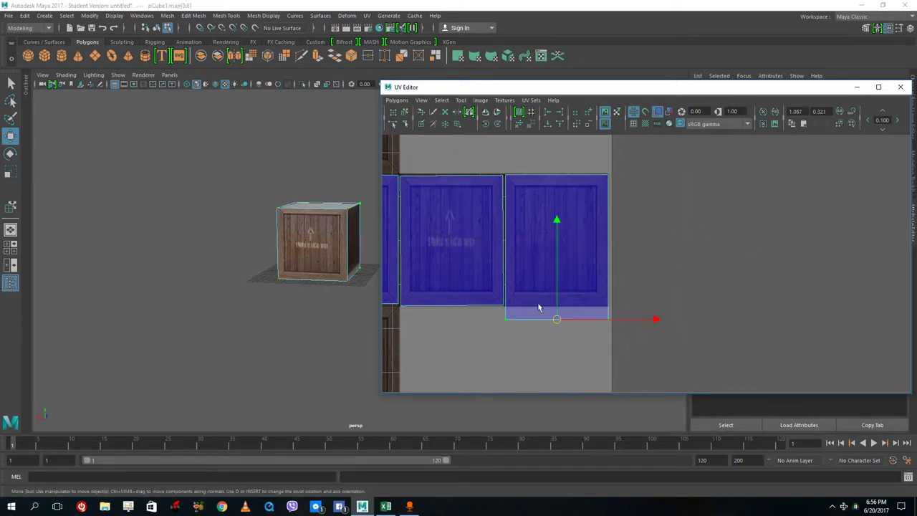
{"action": "left_click_drag", "start_coordinate": [558, 291], "coordinate": [561, 282]}
Select the cube's top face and move its UV shell over the crate panel above the central one.
{"action": "scroll", "coordinate": [536, 273], "scroll_direction": "down", "scroll_amount": 3}
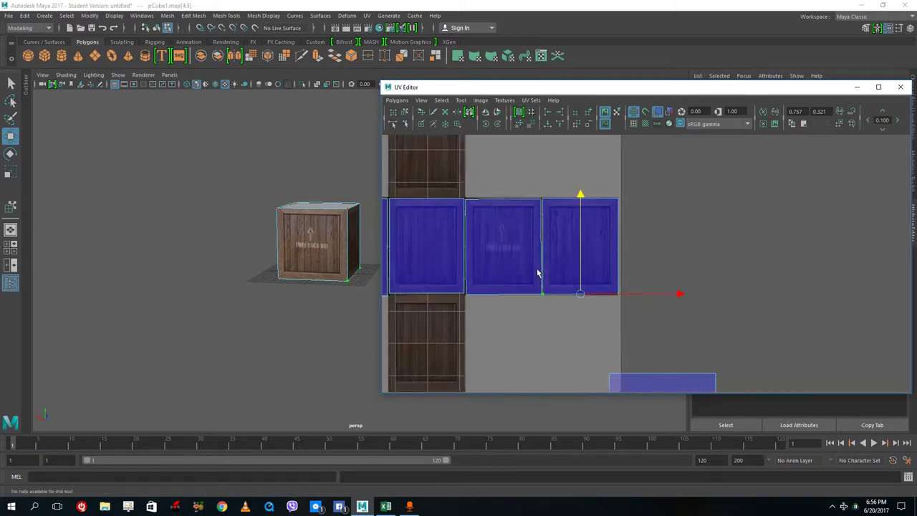
{"action": "left_click_drag", "start_coordinate": [331, 207], "coordinate": [334, 237], "text": "alt"}
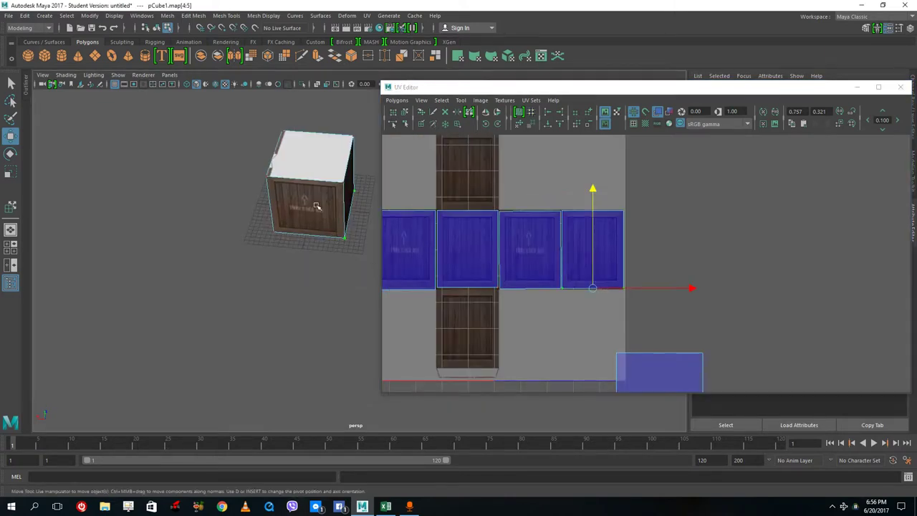
{"action": "right_click_drag", "start_coordinate": [467, 237], "coordinate": [464, 260]}
{"action": "left_click", "coordinate": [468, 240]}
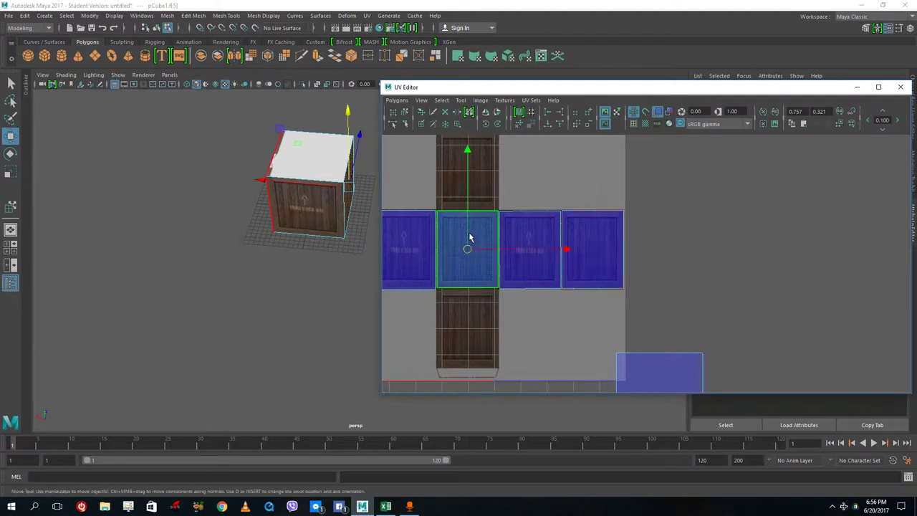
{"action": "left_click_drag", "start_coordinate": [308, 239], "coordinate": [429, 225], "text": "alt"}
{"action": "left_click", "coordinate": [269, 264]}
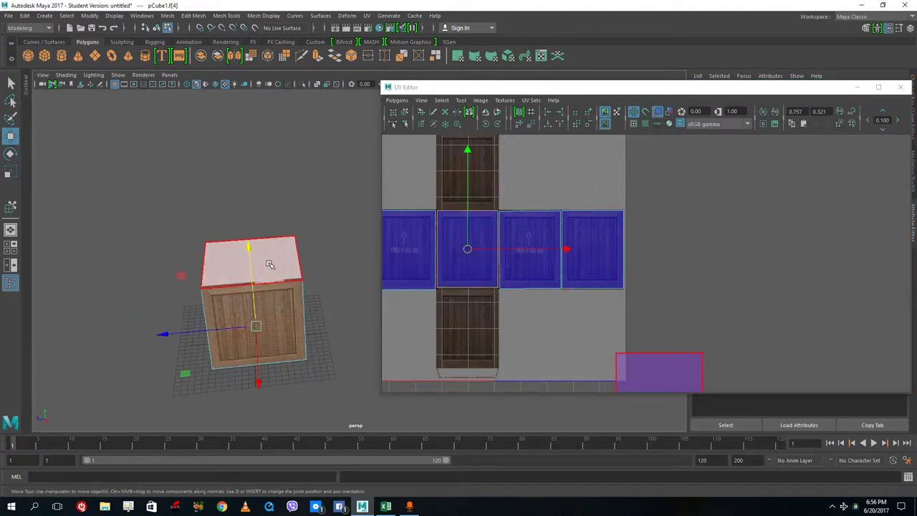
{"action": "left_click", "coordinate": [269, 263]}
{"action": "scroll", "coordinate": [635, 316], "scroll_direction": "down", "scroll_amount": 3}
{"action": "left_click_drag", "start_coordinate": [656, 360], "coordinate": [514, 188]}
{"action": "scroll", "coordinate": [458, 211], "scroll_direction": "up", "scroll_amount": 2}
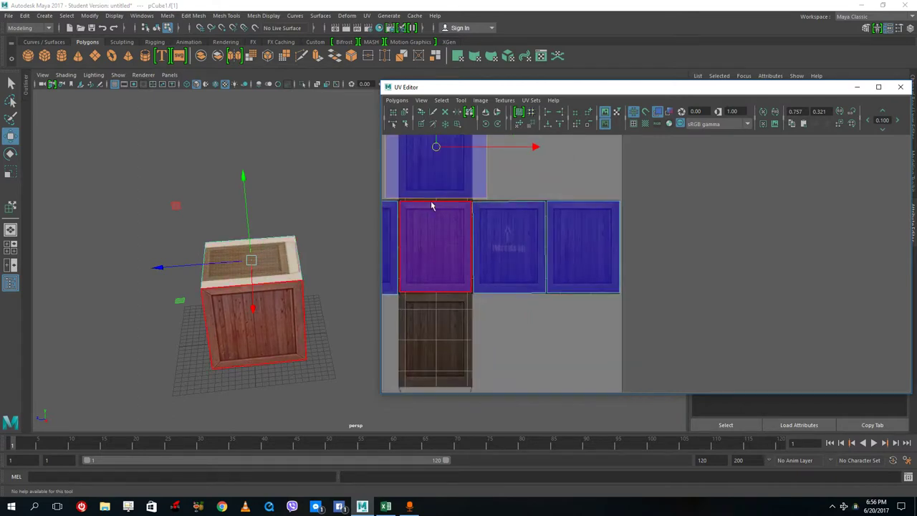
Rotate the top face's UV shell about a quarter turn clockwise over the upper crate panel.
{"action": "right_click_drag", "start_coordinate": [435, 202], "coordinate": [436, 178]}
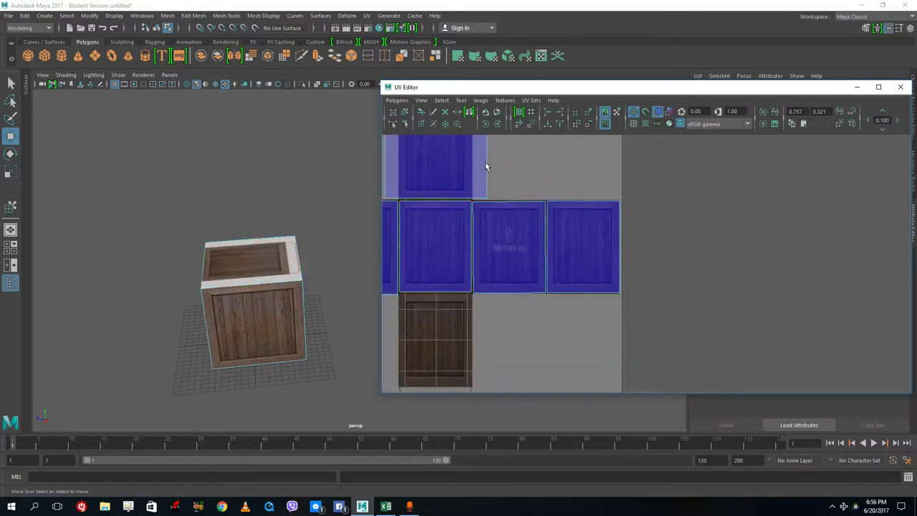
{"action": "scroll", "coordinate": [483, 168], "scroll_direction": "down", "scroll_amount": 2}
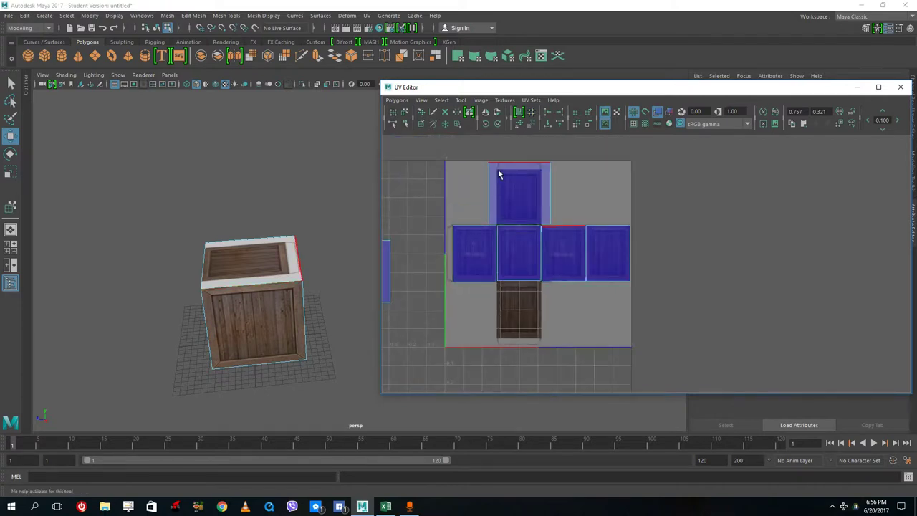
{"action": "right_click_drag", "start_coordinate": [518, 182], "coordinate": [527, 213]}
{"action": "left_click", "coordinate": [530, 190]}
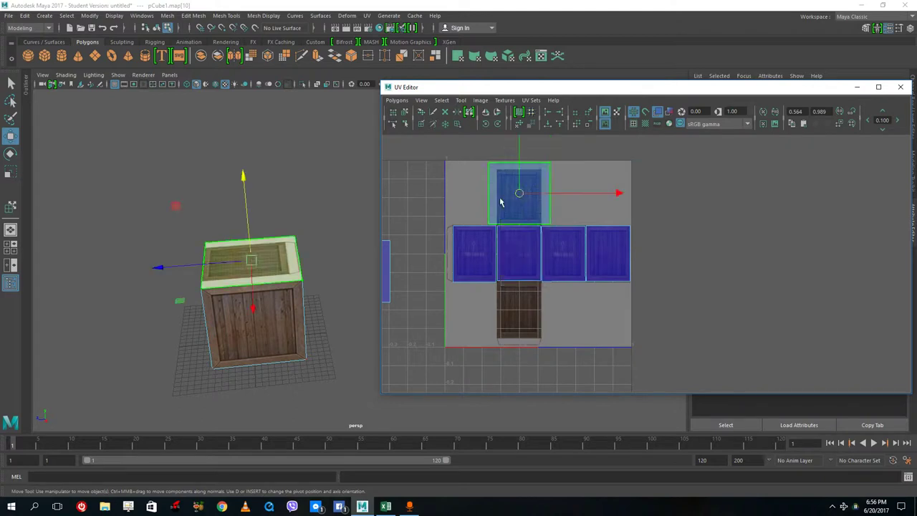
{"action": "left_click", "coordinate": [480, 201]}
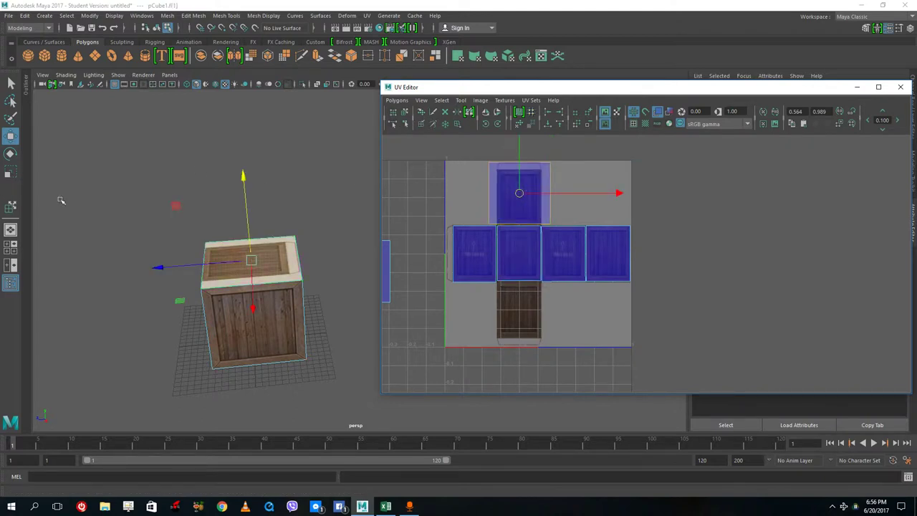
{"action": "key", "text": "e"}
{"action": "key", "text": "w"}
{"action": "key", "text": "e"}
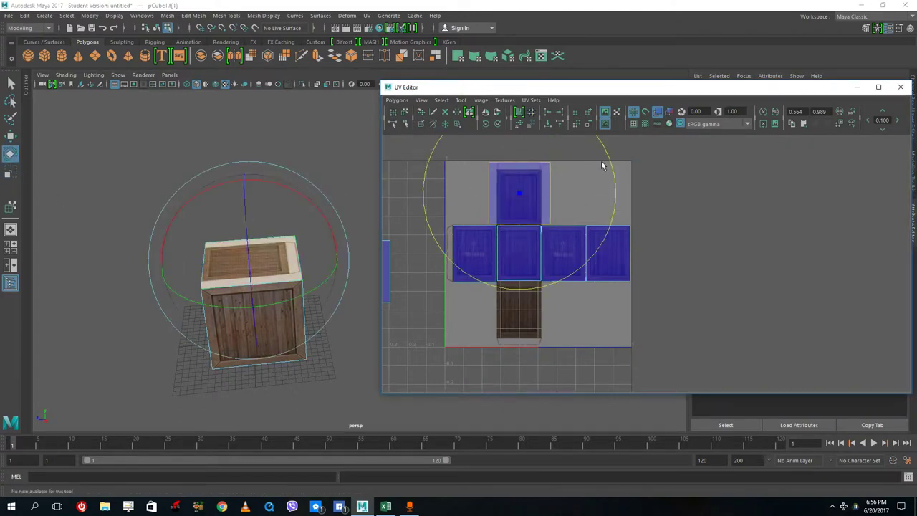
{"action": "left_click_drag", "start_coordinate": [611, 165], "coordinate": [556, 305]}
Examine which cube edges the rotated top shell's borders share with the neighbouring UV shells.
{"action": "scroll", "coordinate": [506, 227], "scroll_direction": "up", "scroll_amount": 3}
{"action": "right_click_drag", "start_coordinate": [455, 221], "coordinate": [468, 197]}
{"action": "left_click", "coordinate": [455, 213]}
{"action": "scroll", "coordinate": [456, 214], "scroll_direction": "up", "scroll_amount": 2}
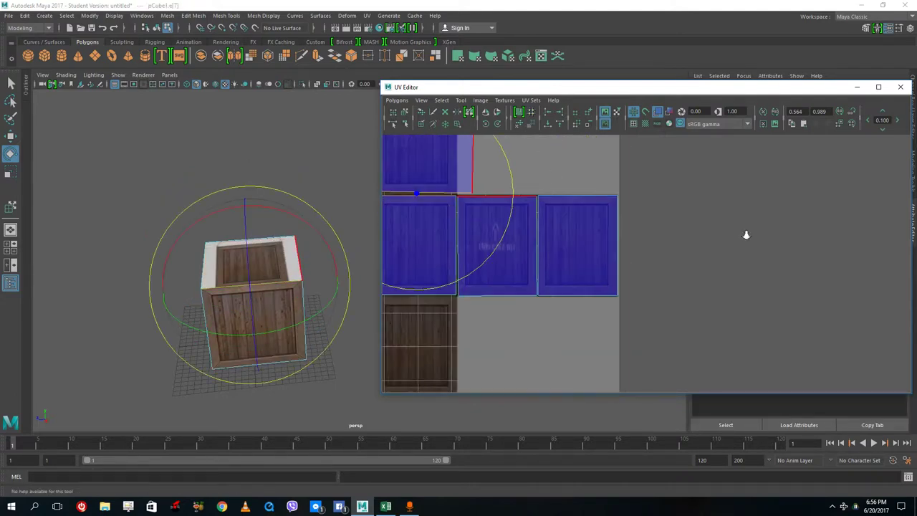
{"action": "scroll", "coordinate": [714, 242], "scroll_direction": "up", "scroll_amount": 3}
{"action": "middle_click_drag", "start_coordinate": [609, 231], "coordinate": [889, 299], "text": "alt"}
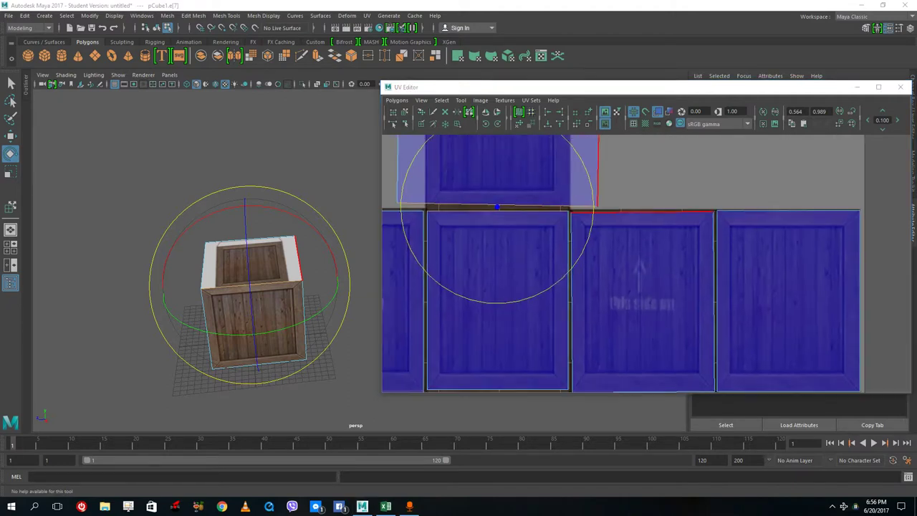
{"action": "scroll", "coordinate": [521, 219], "scroll_direction": "down", "scroll_amount": 3}
{"action": "middle_click_drag", "start_coordinate": [653, 183], "coordinate": [733, 280], "text": "alt"}
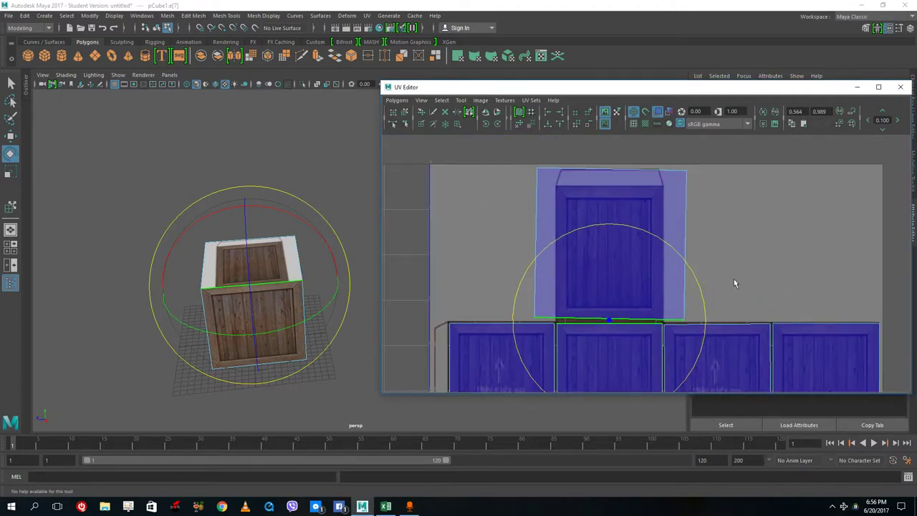
Move the top face shell's upper edge down and its right edge inward to the borders of the upper crate panel.
{"action": "scroll", "coordinate": [717, 265], "scroll_direction": "up", "scroll_amount": 1}
{"action": "right_click_drag", "start_coordinate": [638, 177], "coordinate": [677, 178]}
{"action": "left_click_drag", "start_coordinate": [726, 184], "coordinate": [480, 132]}
{"action": "left_click", "coordinate": [11, 136]}
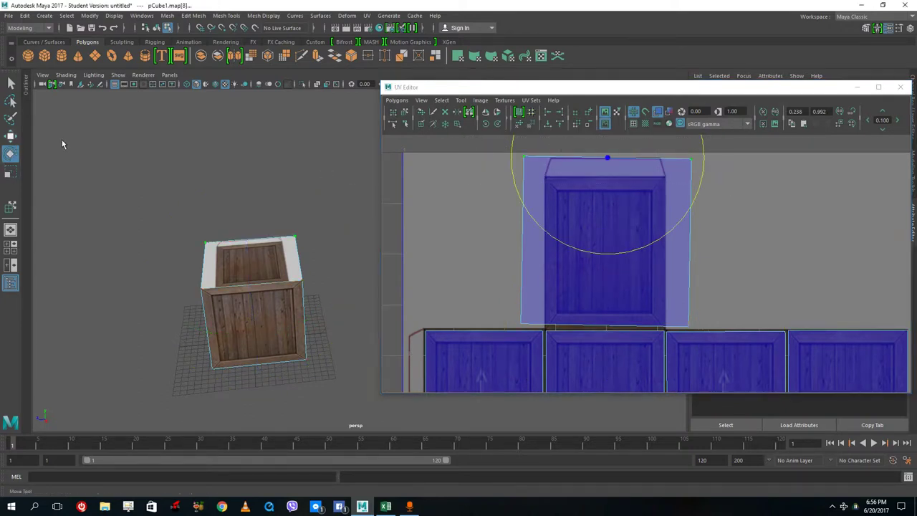
{"action": "left_click_drag", "start_coordinate": [607, 152], "coordinate": [607, 172]}
{"action": "left_click_drag", "start_coordinate": [757, 171], "coordinate": [670, 328]}
{"action": "left_click_drag", "start_coordinate": [775, 250], "coordinate": [751, 252]}
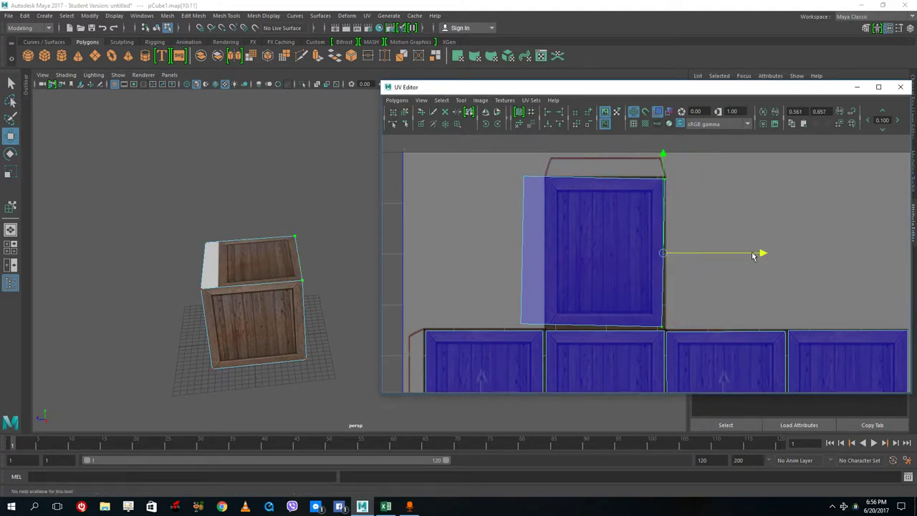
Move the top face shell's left edge inward to the border of the upper crate panel.
{"action": "left_click_drag", "start_coordinate": [530, 269], "coordinate": [530, 326]}
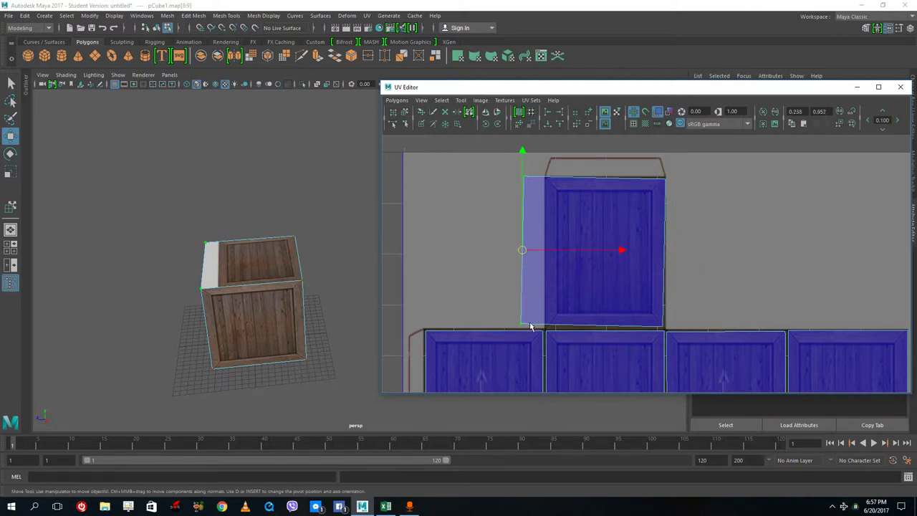
{"action": "left_click_drag", "start_coordinate": [590, 251], "coordinate": [614, 250]}
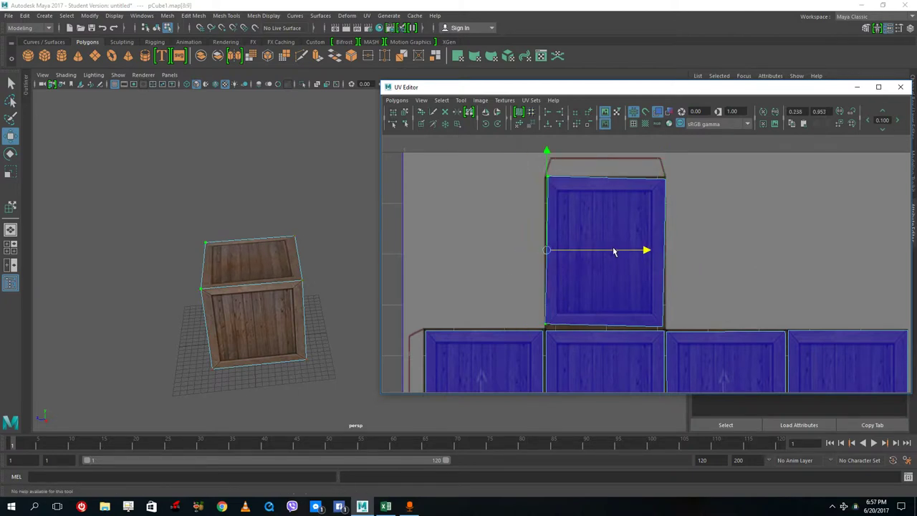
Select the cube's bottom face and move its UV shell over the crate panel below the central one.
{"action": "scroll", "coordinate": [614, 251], "scroll_direction": "down", "scroll_amount": 4}
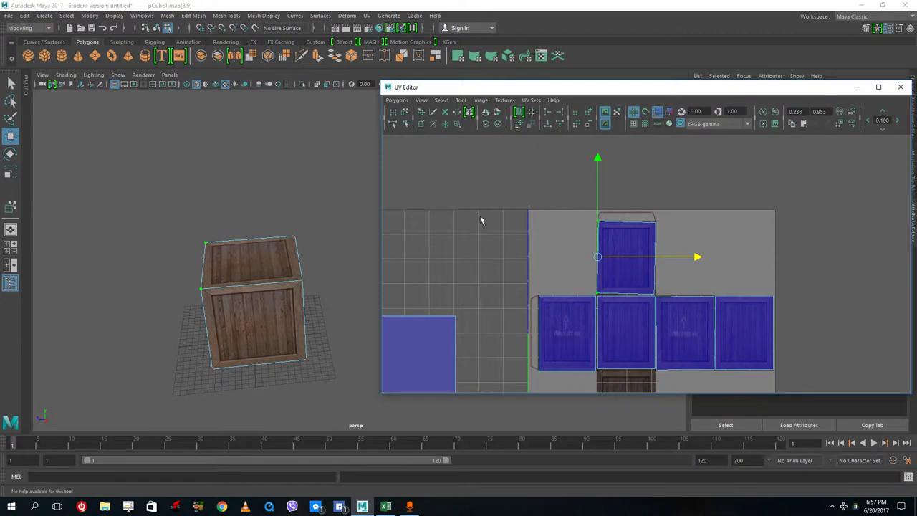
{"action": "scroll", "coordinate": [488, 227], "scroll_direction": "down", "scroll_amount": 3}
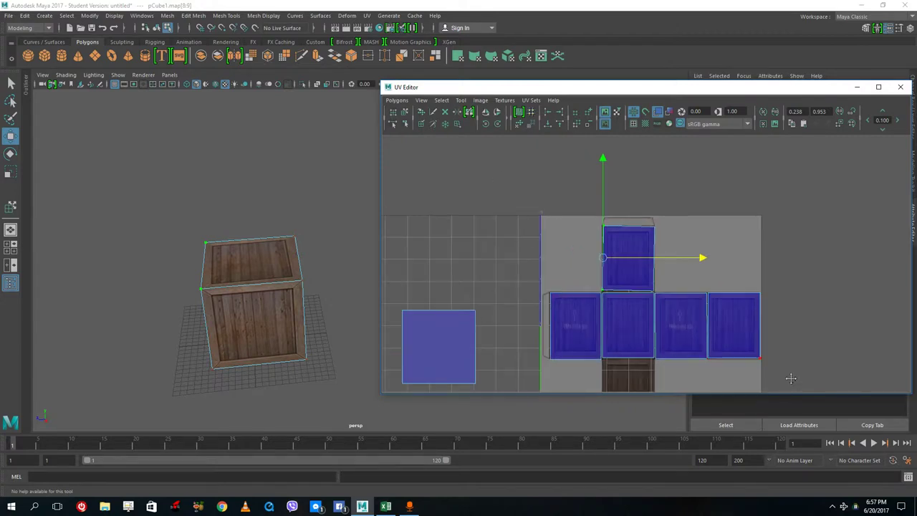
{"action": "middle_click_drag", "start_coordinate": [791, 379], "coordinate": [783, 336], "text": "alt"}
{"action": "left_click", "coordinate": [418, 302]}
{"action": "right_click", "coordinate": [436, 283]}
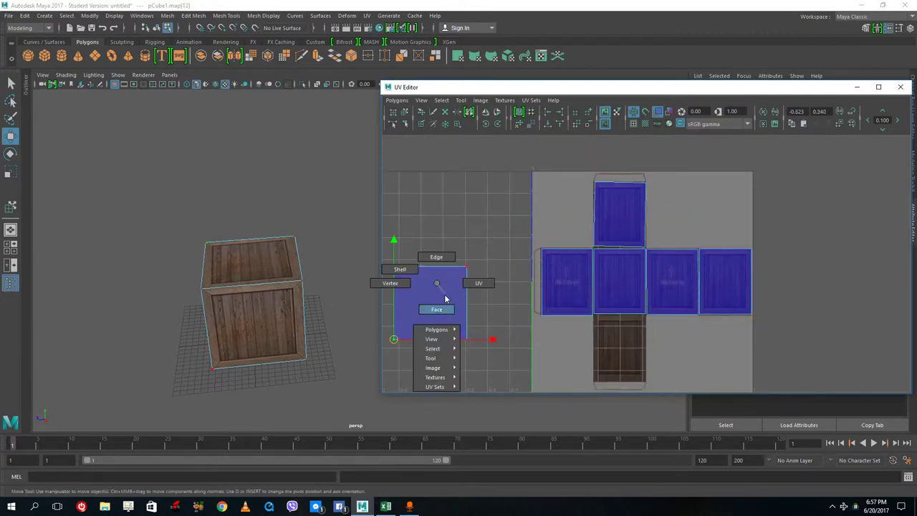
{"action": "right_click_drag", "start_coordinate": [444, 298], "coordinate": [438, 299]}
{"action": "left_click", "coordinate": [423, 305]}
{"action": "left_click_drag", "start_coordinate": [430, 303], "coordinate": [625, 352]}
Examine which cube edges the bottom face shell's borders share with the neighbouring UV shells.
{"action": "right_click", "coordinate": [629, 338]}
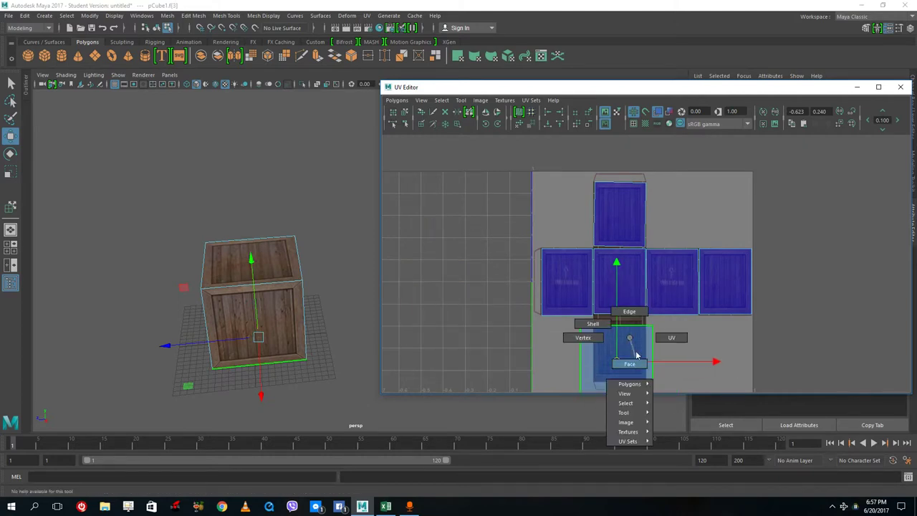
{"action": "left_click", "coordinate": [629, 311]}
{"action": "left_click", "coordinate": [633, 327]}
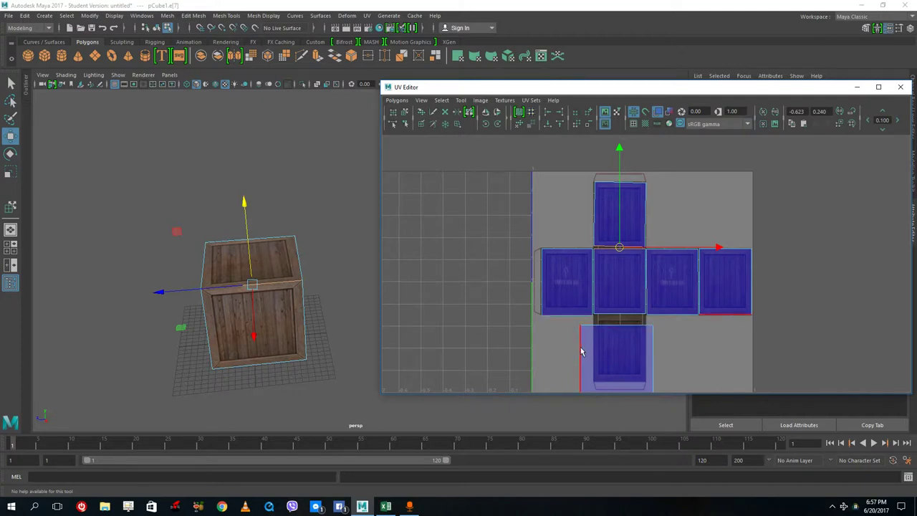
{"action": "left_click", "coordinate": [645, 353]}
{"action": "key", "text": "F11"}
{"action": "left_click", "coordinate": [638, 349]}
{"action": "scroll", "coordinate": [627, 330], "scroll_direction": "down", "scroll_amount": 2}
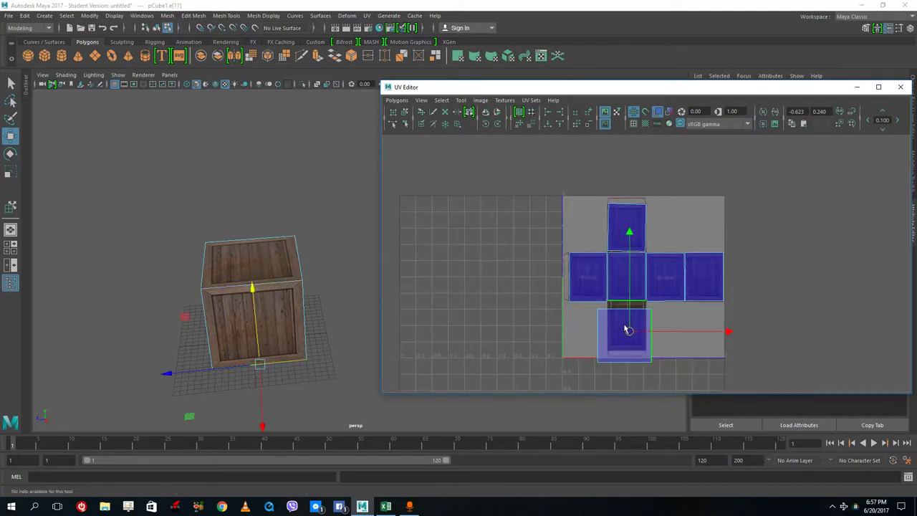
Select all UVs of the bottom face's shell and rotate them about a quarter turn counterclockwise.
{"action": "right_click_drag", "start_coordinate": [630, 332], "coordinate": [673, 331]}
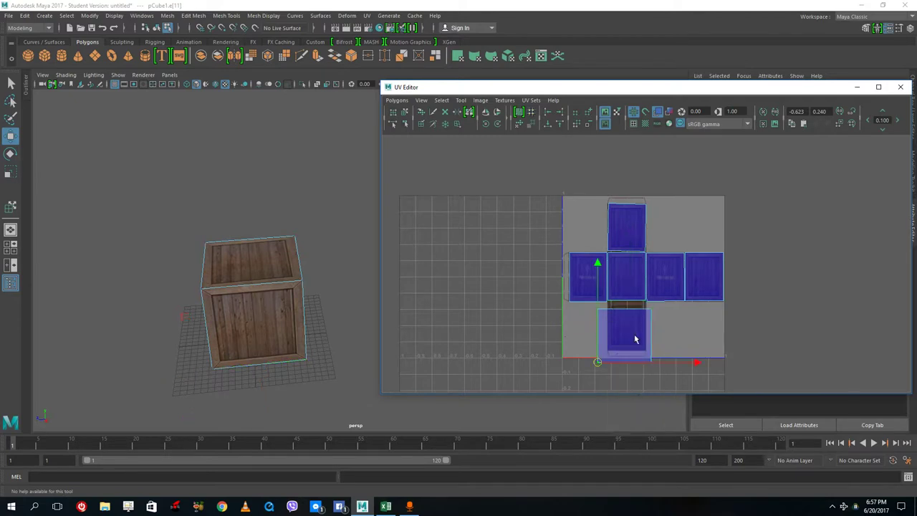
{"action": "left_click", "coordinate": [634, 338]}
{"action": "left_click_drag", "start_coordinate": [678, 380], "coordinate": [581, 303]}
{"action": "left_click", "coordinate": [10, 154]}
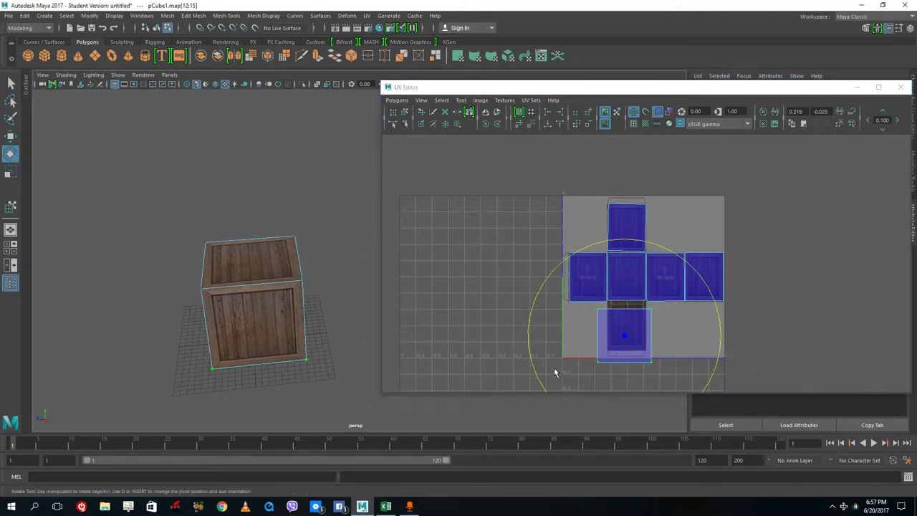
{"action": "left_click_drag", "start_coordinate": [524, 354], "coordinate": [637, 415]}
{"action": "scroll", "coordinate": [707, 309], "scroll_direction": "up", "scroll_amount": 3}
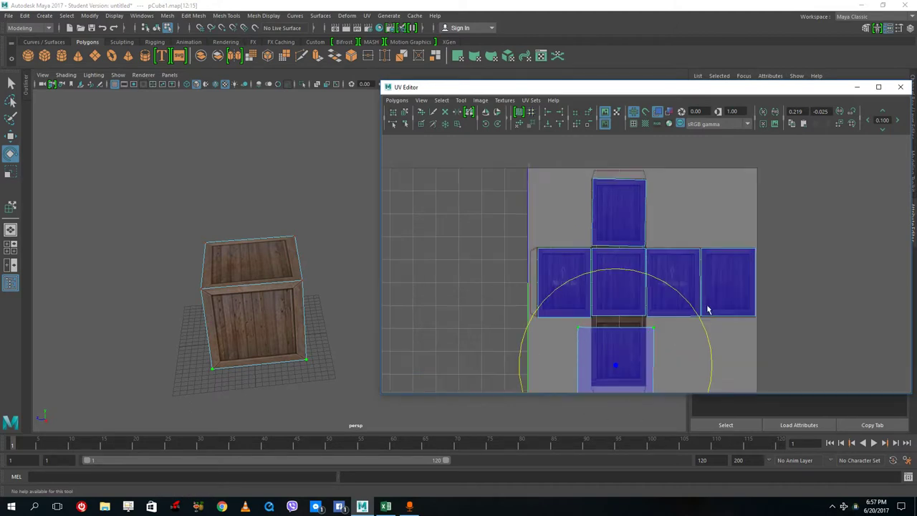
Fit the bottom face's UV shell to the lower crate panel by moving its right, left, upper and lower edges to the panel borders.
{"action": "middle_click_drag", "start_coordinate": [700, 368], "coordinate": [705, 339], "text": "alt"}
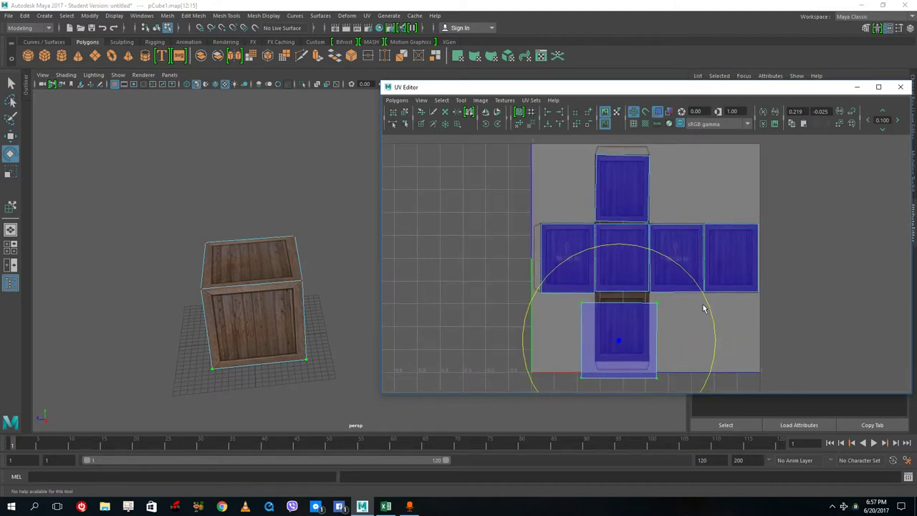
{"action": "right_click_drag", "start_coordinate": [634, 320], "coordinate": [677, 317]}
{"action": "left_click", "coordinate": [712, 374]}
{"action": "left_click_drag", "start_coordinate": [735, 392], "coordinate": [628, 301]}
{"action": "key", "text": "w"}
{"action": "mouse_move", "coordinate": [709, 344]}
{"action": "left_mouse_down"}
{"action": "mouse_move", "coordinate": [690, 344]}
{"action": "mouse_move", "coordinate": [699, 346]}
{"action": "left_mouse_up"}
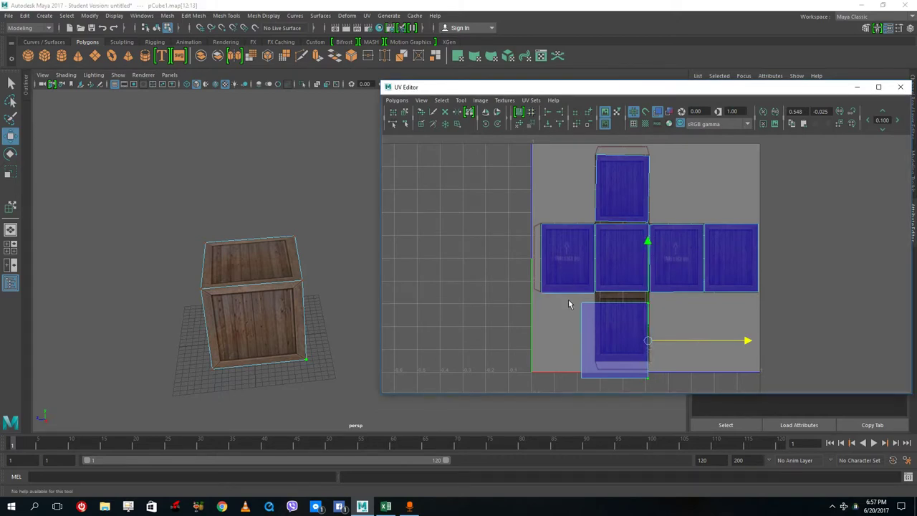
{"action": "left_click_drag", "start_coordinate": [570, 300], "coordinate": [596, 403]}
{"action": "left_click_drag", "start_coordinate": [622, 342], "coordinate": [635, 350]}
{"action": "left_click_drag", "start_coordinate": [673, 317], "coordinate": [620, 281]}
{"action": "left_click_drag", "start_coordinate": [661, 387], "coordinate": [621, 335]}
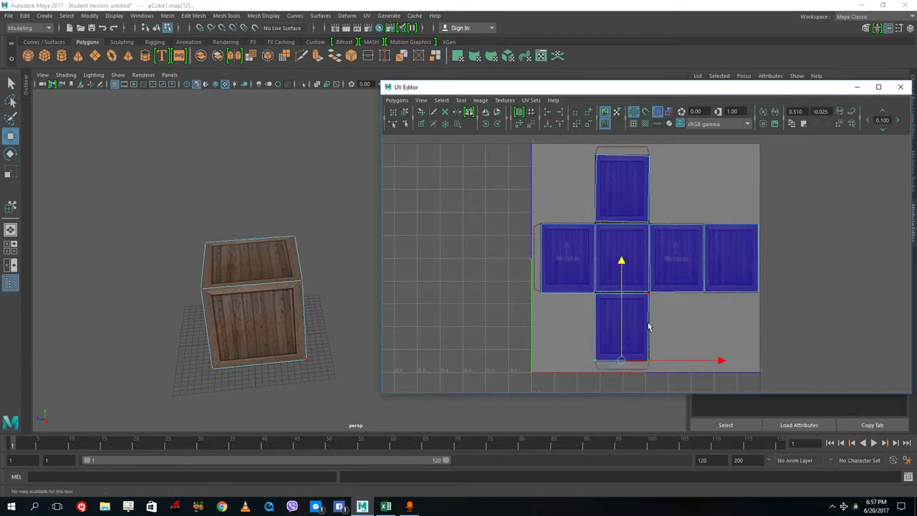
Sew the central UV shell to the lower and left shells along their shared edges with the Sew UV Tool.
{"action": "scroll", "coordinate": [645, 308], "scroll_direction": "up", "scroll_amount": 3}
{"action": "right_click_drag", "start_coordinate": [629, 304], "coordinate": [640, 285]}
{"action": "left_click", "coordinate": [629, 307]}
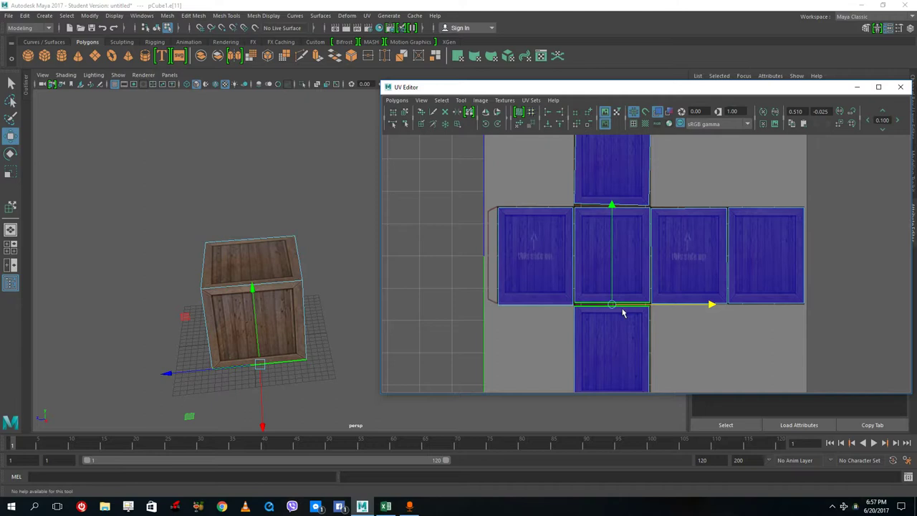
{"action": "left_click", "coordinate": [710, 359]}
{"action": "left_click", "coordinate": [609, 306]}
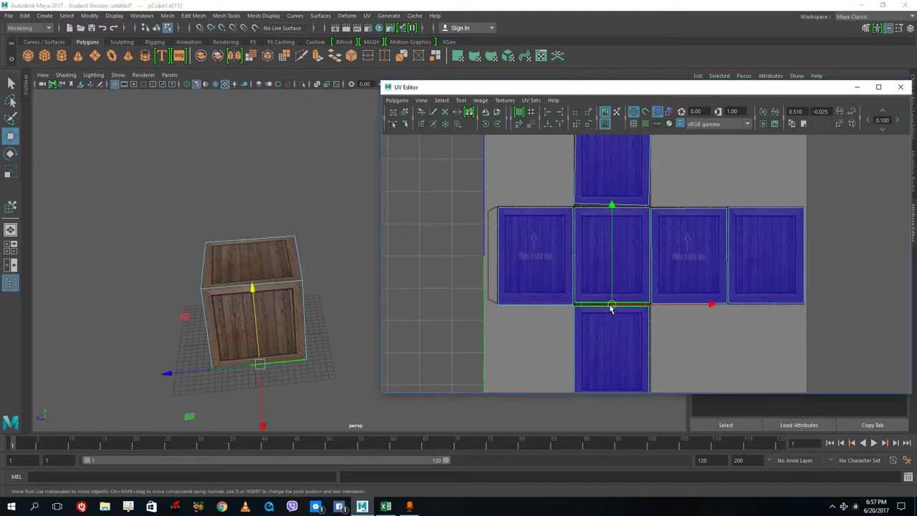
{"action": "right_click_drag", "start_coordinate": [611, 309], "coordinate": [659, 468]}
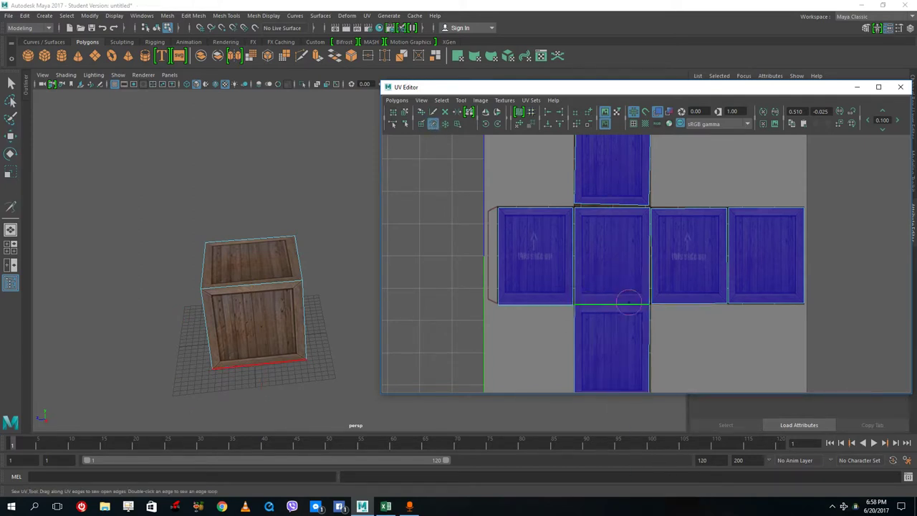
{"action": "left_click", "coordinate": [577, 276]}
{"action": "left_click", "coordinate": [579, 274]}
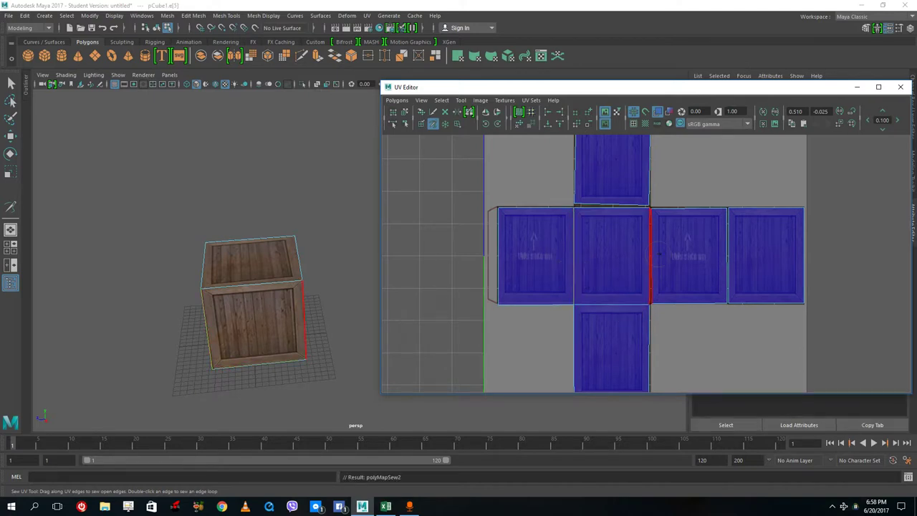
Sew the central shell to the right and upper shells, and the right shell to the far-right one.
{"action": "left_click", "coordinate": [647, 261]}
{"action": "left_click", "coordinate": [732, 255]}
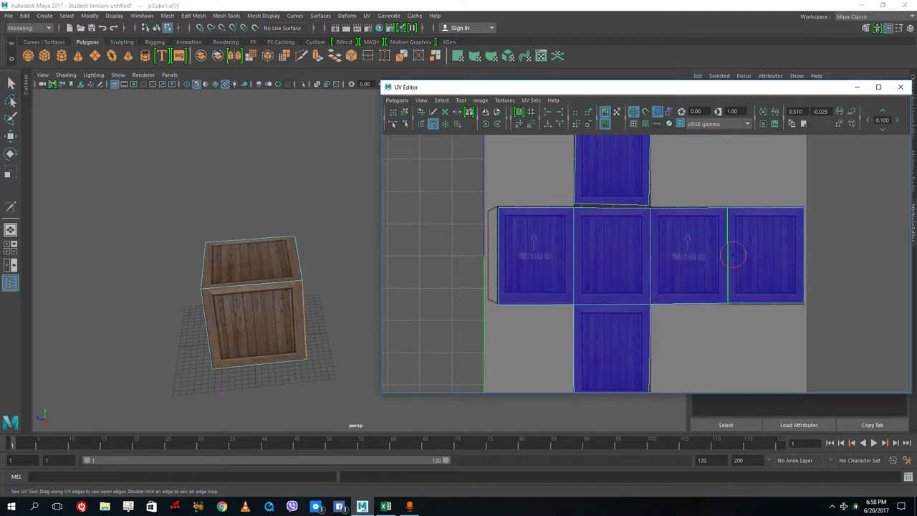
{"action": "left_click", "coordinate": [624, 212]}
{"action": "left_click", "coordinate": [624, 215]}
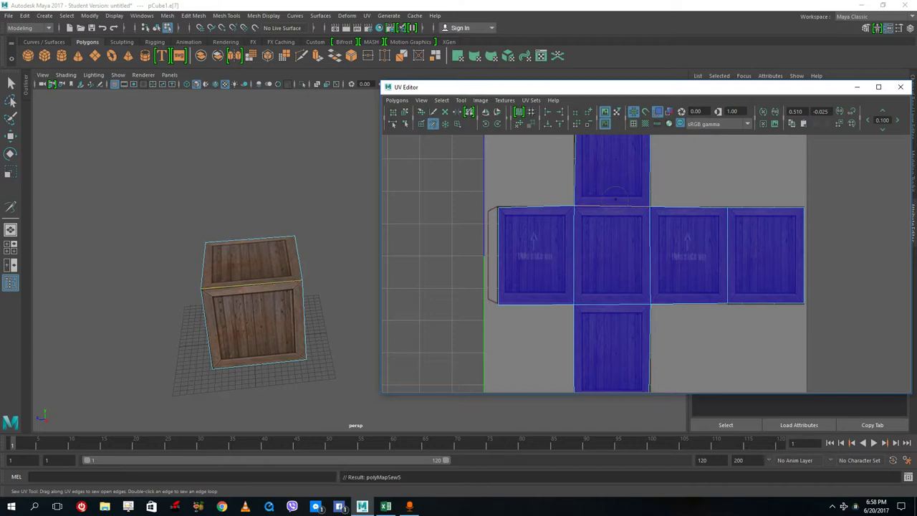
Select the UV at the central panel's upper-left corner and move it onto the corner of the crate texture.
{"action": "scroll", "coordinate": [601, 208], "scroll_direction": "up", "scroll_amount": 2}
{"action": "key", "text": "q"}
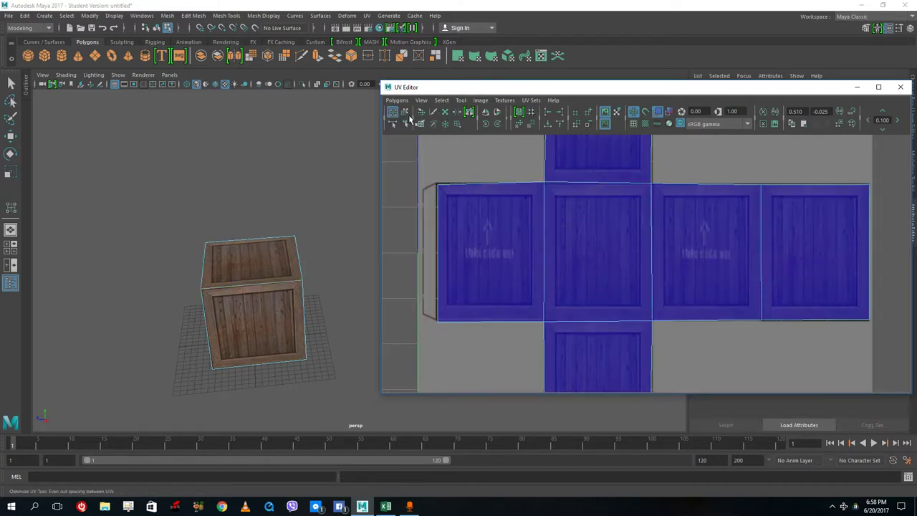
{"action": "right_click_drag", "start_coordinate": [544, 185], "coordinate": [601, 188]}
{"action": "left_click_drag", "start_coordinate": [531, 164], "coordinate": [553, 189]}
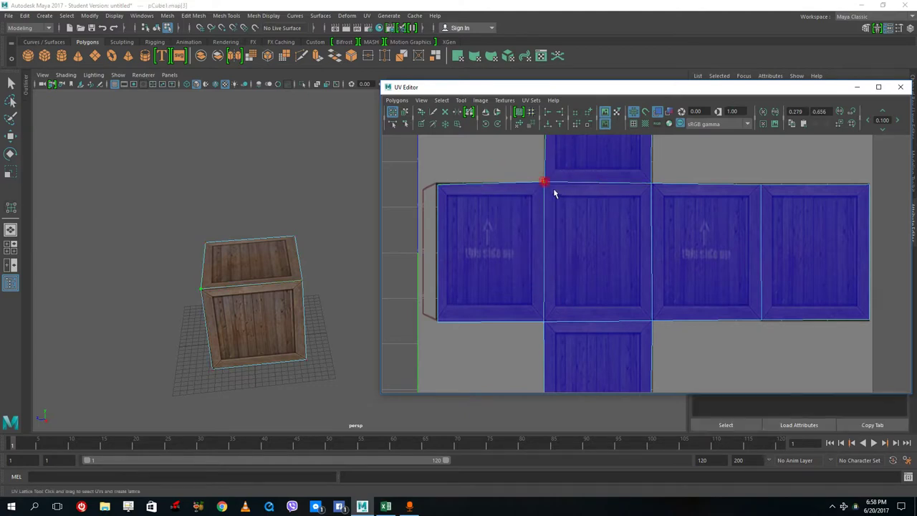
{"action": "left_click", "coordinate": [404, 123]}
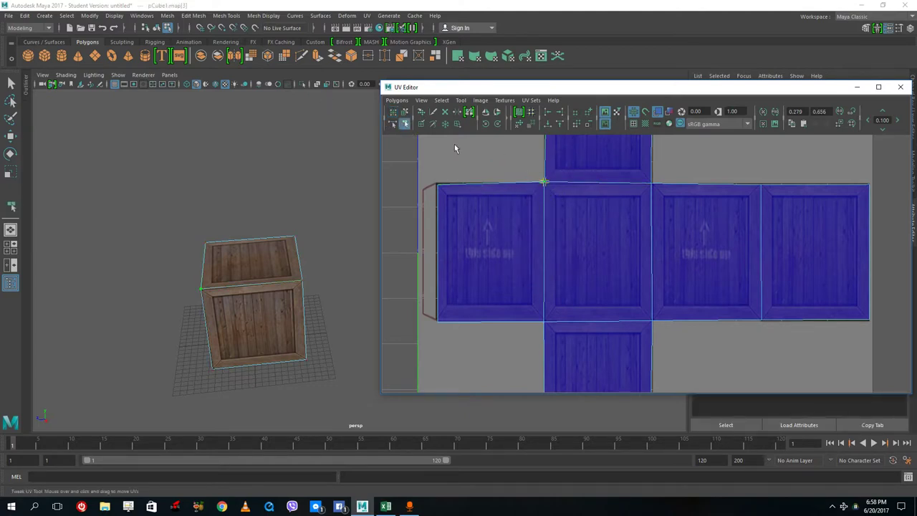
{"action": "key", "text": "e"}
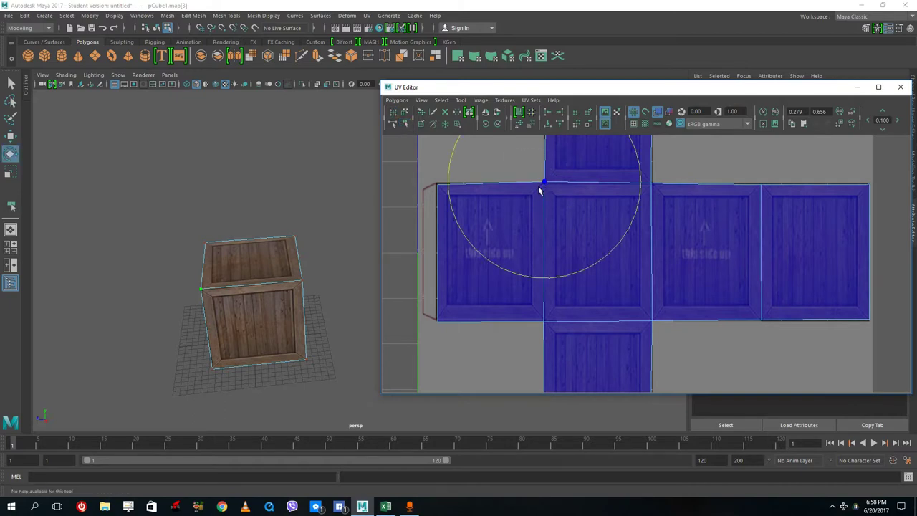
{"action": "key", "text": "r"}
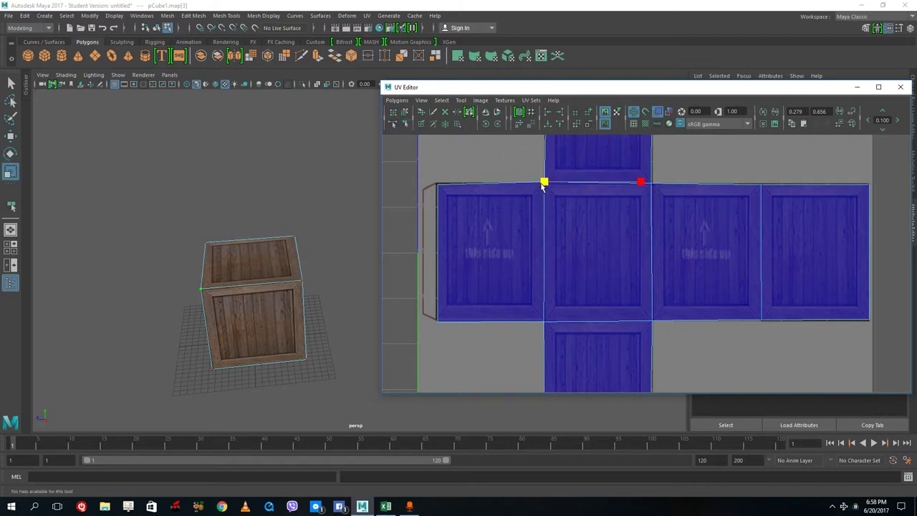
{"action": "key", "text": "w"}
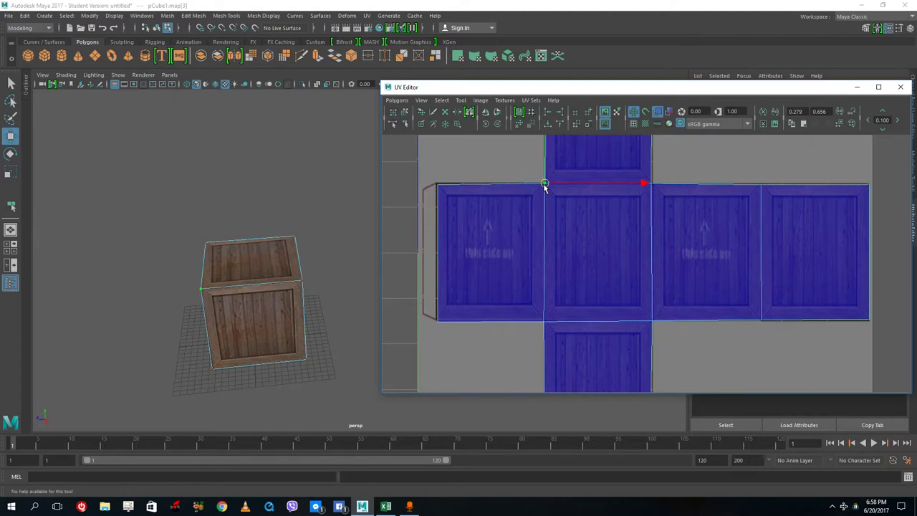
Align the left panel's two outer corner UVs and its lower-right corner UV with the crate texture's corners.
{"action": "left_click", "coordinate": [438, 185]}
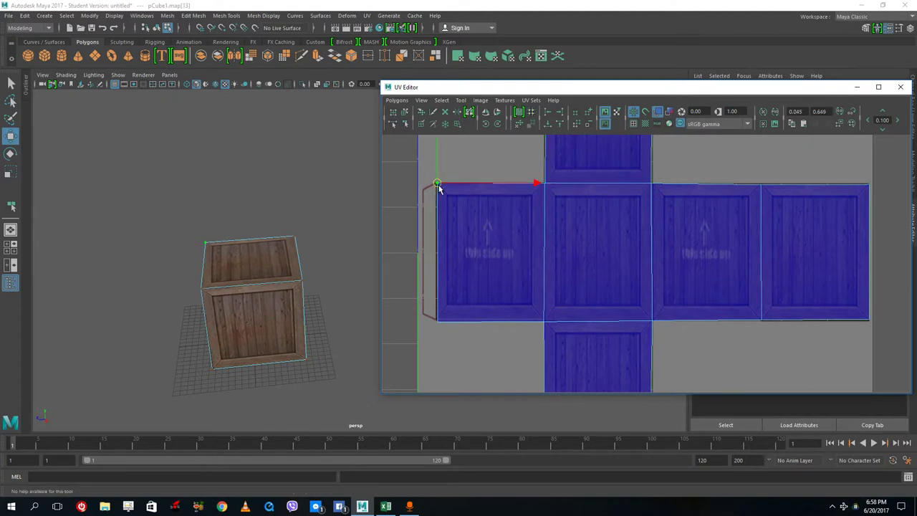
{"action": "left_click", "coordinate": [437, 322]}
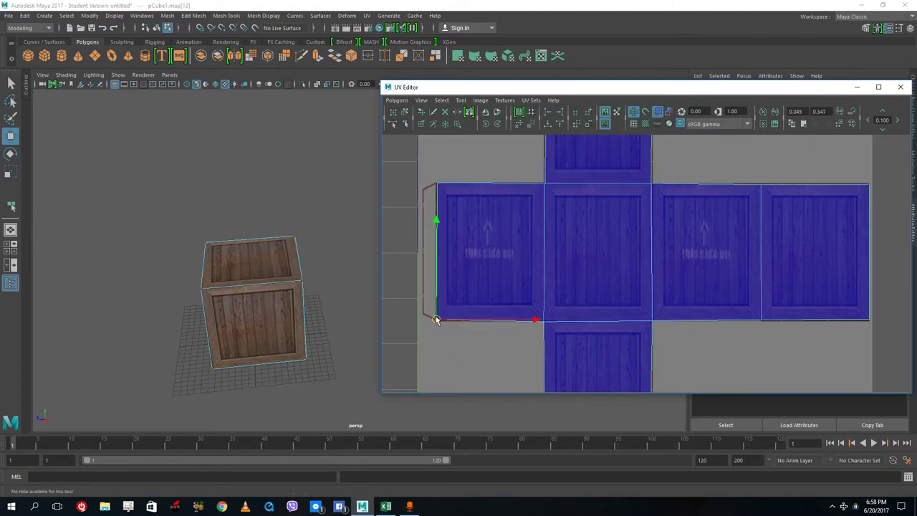
{"action": "left_click_drag", "start_coordinate": [532, 302], "coordinate": [551, 332]}
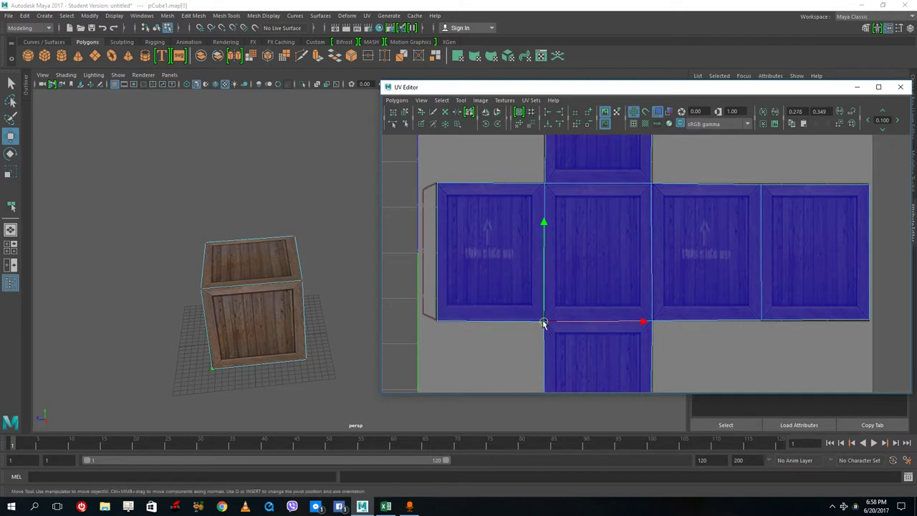
Align the lower panel's two bottom corner UVs and its upper-right corner UV with the crate texture's corners.
{"action": "scroll", "coordinate": [566, 322], "scroll_direction": "down", "scroll_amount": 2}
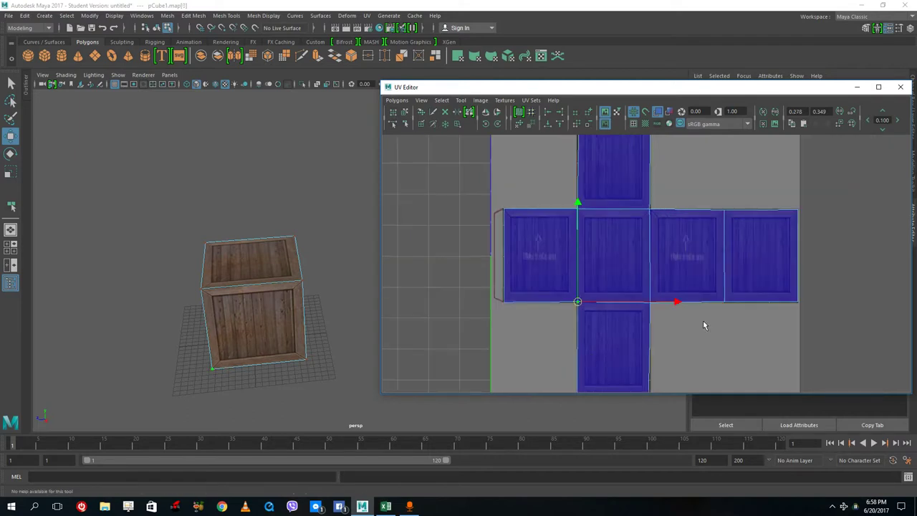
{"action": "middle_click_drag", "start_coordinate": [688, 266], "coordinate": [673, 192], "text": "alt"}
{"action": "scroll", "coordinate": [679, 229], "scroll_direction": "down", "scroll_amount": 1}
{"action": "left_click_drag", "start_coordinate": [608, 306], "coordinate": [650, 339]}
{"action": "left_click_drag", "start_coordinate": [563, 304], "coordinate": [568, 316]}
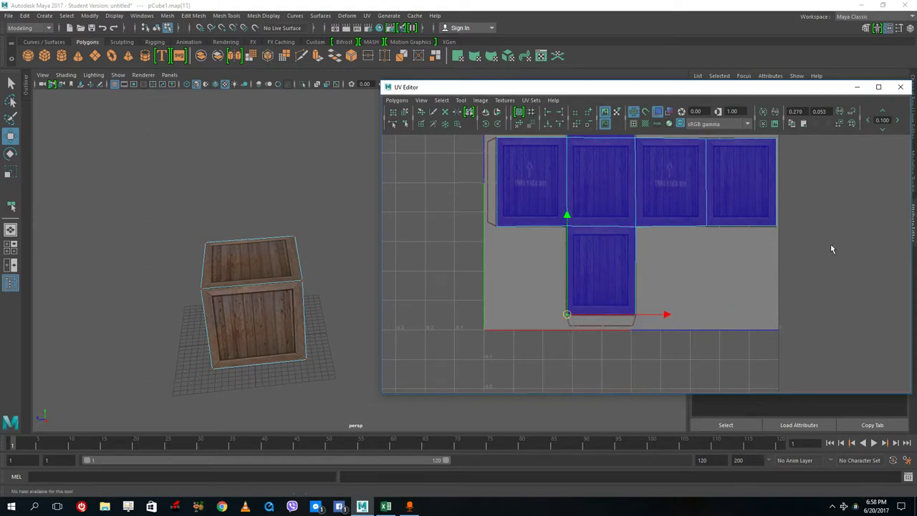
{"action": "scroll", "coordinate": [678, 205], "scroll_direction": "up", "scroll_amount": 4}
{"action": "mouse_move", "coordinate": [614, 192]}
{"action": "left_mouse_down"}
{"action": "mouse_move", "coordinate": [650, 225]}
{"action": "mouse_move", "coordinate": [626, 194]}
{"action": "left_mouse_up"}
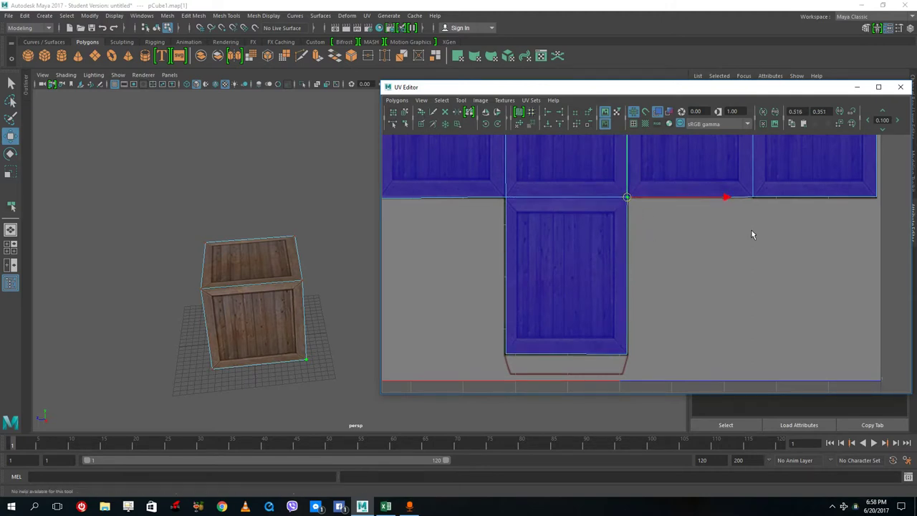
Move the far-right panel's two outer corner UVs slightly inward to the crate texture's border.
{"action": "middle_click_drag", "start_coordinate": [764, 274], "coordinate": [752, 358], "text": "alt"}
{"action": "middle_click_drag", "start_coordinate": [901, 179], "coordinate": [860, 363], "text": "alt"}
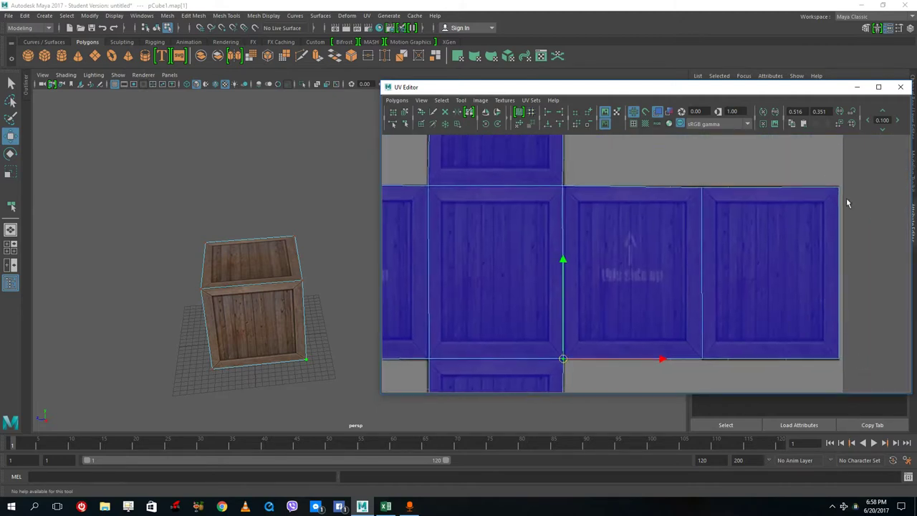
{"action": "left_click", "coordinate": [840, 188]}
{"action": "left_click_drag", "start_coordinate": [840, 188], "coordinate": [838, 187]}
{"action": "left_click", "coordinate": [837, 359]}
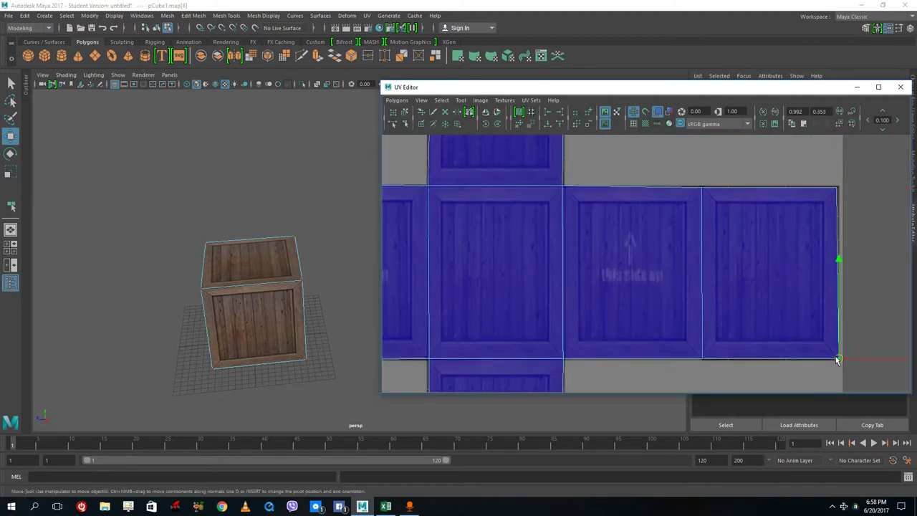
{"action": "left_click_drag", "start_coordinate": [836, 357], "coordinate": [833, 358]}
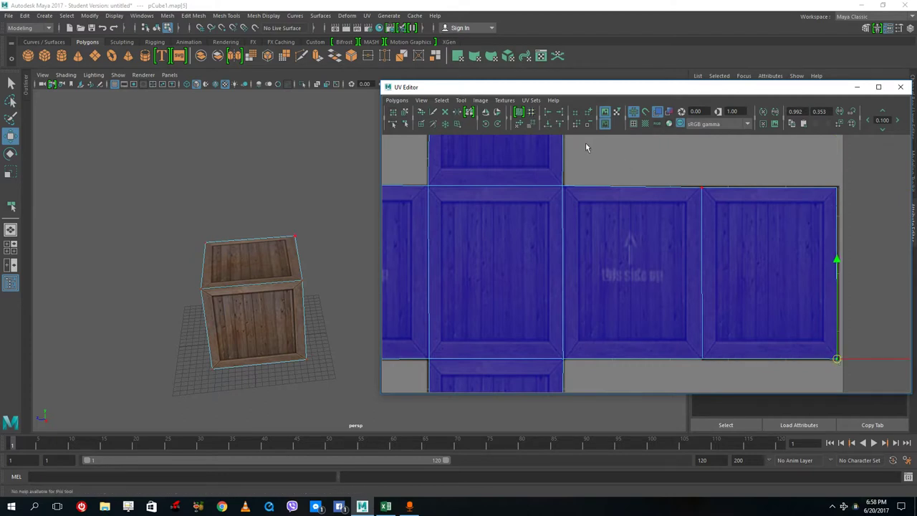
Align the upper panel's two top corner UVs with the crate texture's corners.
{"action": "scroll", "coordinate": [662, 234], "scroll_direction": "up", "scroll_amount": 3}
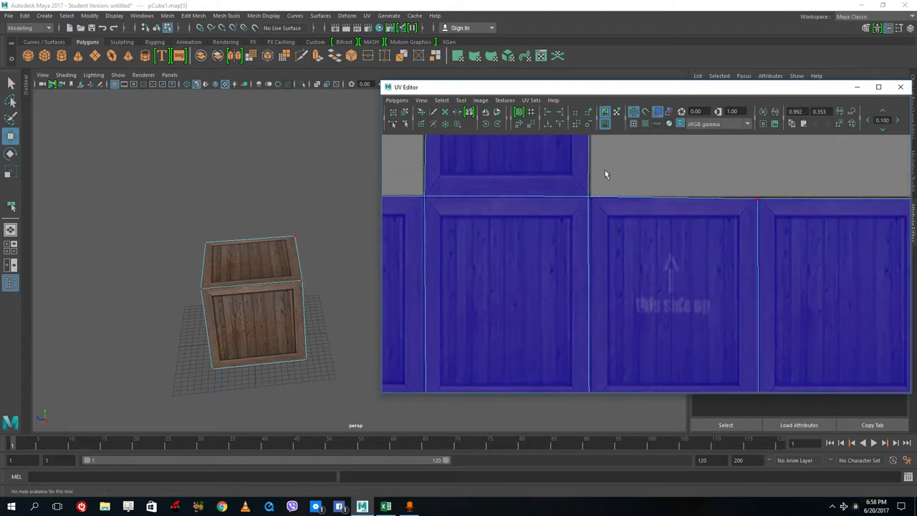
{"action": "middle_click_drag", "start_coordinate": [694, 238], "coordinate": [846, 390], "text": "alt"}
{"action": "scroll", "coordinate": [711, 235], "scroll_direction": "up", "scroll_amount": 1}
{"action": "left_click", "coordinate": [758, 174]}
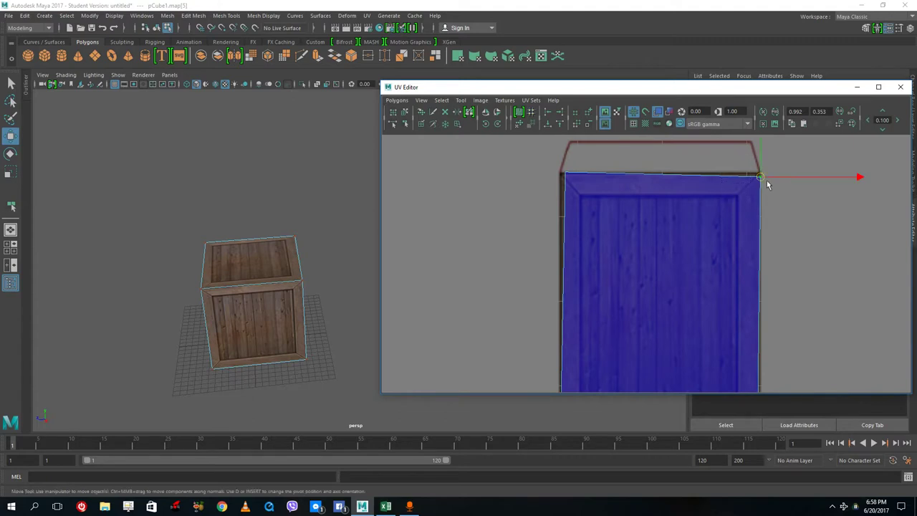
{"action": "left_click", "coordinate": [564, 176], "text": "shift"}
{"action": "scroll", "coordinate": [594, 188], "scroll_direction": "down", "scroll_amount": 2}
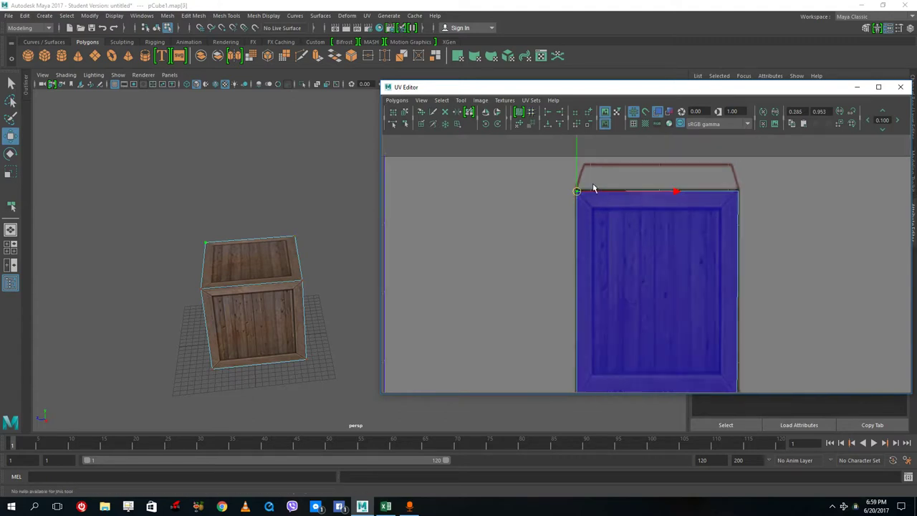
Return the crate to object mode and examine how the wood texture fits its faces and edges from all sides.
{"action": "right_click_drag", "start_coordinate": [252, 281], "coordinate": [304, 218]}
{"action": "left_click", "coordinate": [339, 266]}
{"action": "left_click_drag", "start_coordinate": [284, 313], "coordinate": [234, 291], "text": "alt"}
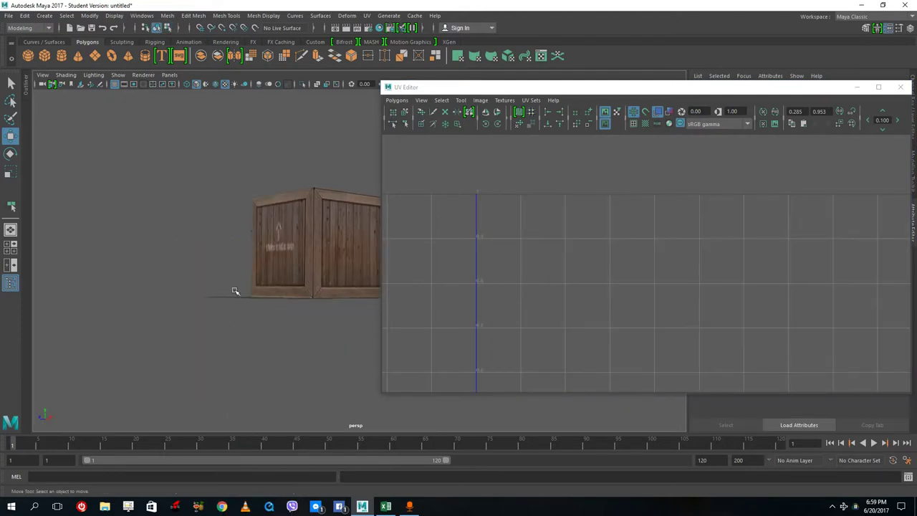
{"action": "left_click_drag", "start_coordinate": [228, 260], "coordinate": [107, 323], "text": "alt"}
{"action": "left_click", "coordinate": [273, 242]}
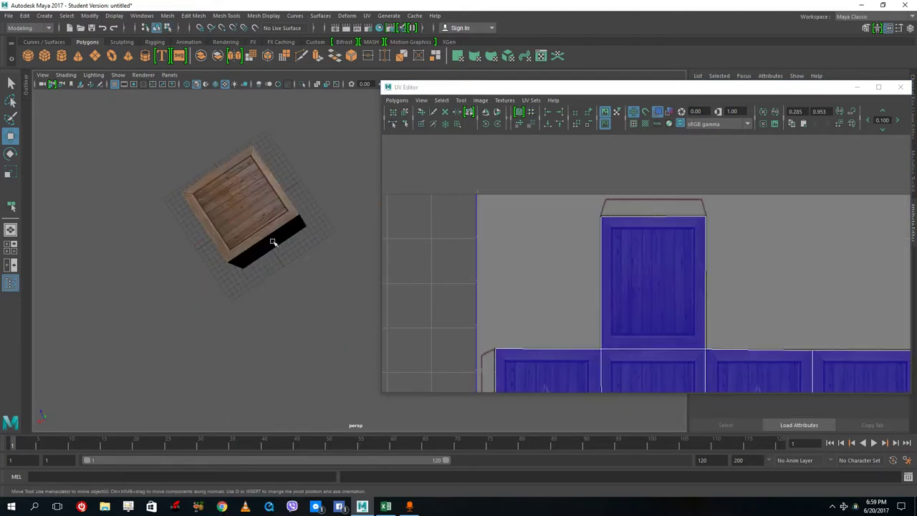
{"action": "key", "text": "f"}
{"action": "left_click_drag", "start_coordinate": [267, 248], "coordinate": [133, 256], "text": "alt"}
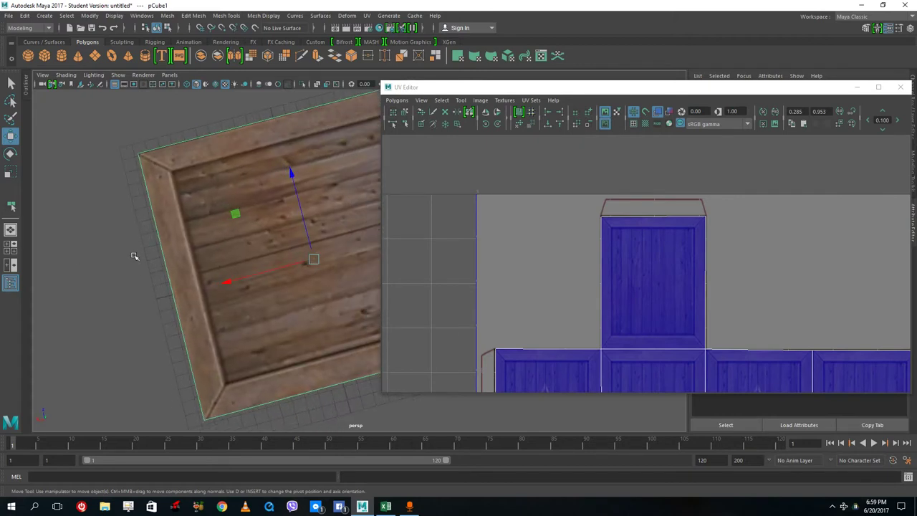
{"action": "middle_click_drag", "start_coordinate": [297, 288], "coordinate": [158, 305], "text": "alt"}
{"action": "scroll", "coordinate": [270, 317], "scroll_direction": "up", "scroll_amount": 2}
{"action": "scroll", "coordinate": [303, 329], "scroll_direction": "down", "scroll_amount": 5}
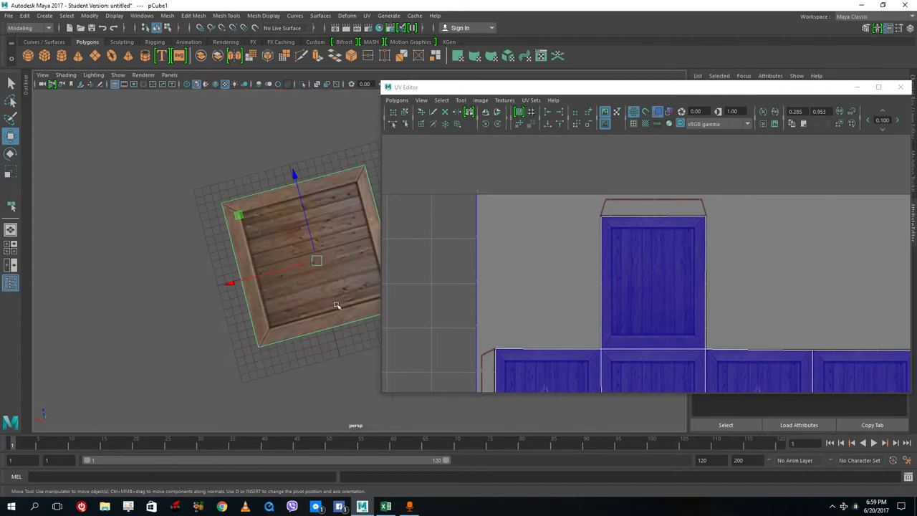
{"action": "left_click_drag", "start_coordinate": [336, 307], "coordinate": [178, 296], "text": "alt"}
{"action": "left_click_drag", "start_coordinate": [215, 323], "coordinate": [197, 358], "text": "alt"}
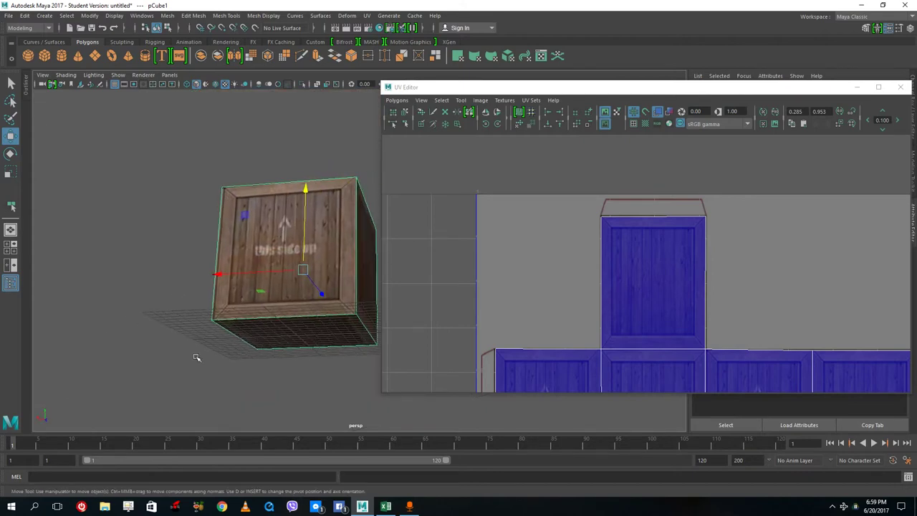
{"action": "scroll", "coordinate": [316, 256], "scroll_direction": "up", "scroll_amount": 2}
{"action": "scroll", "coordinate": [293, 289], "scroll_direction": "up", "scroll_amount": 3}
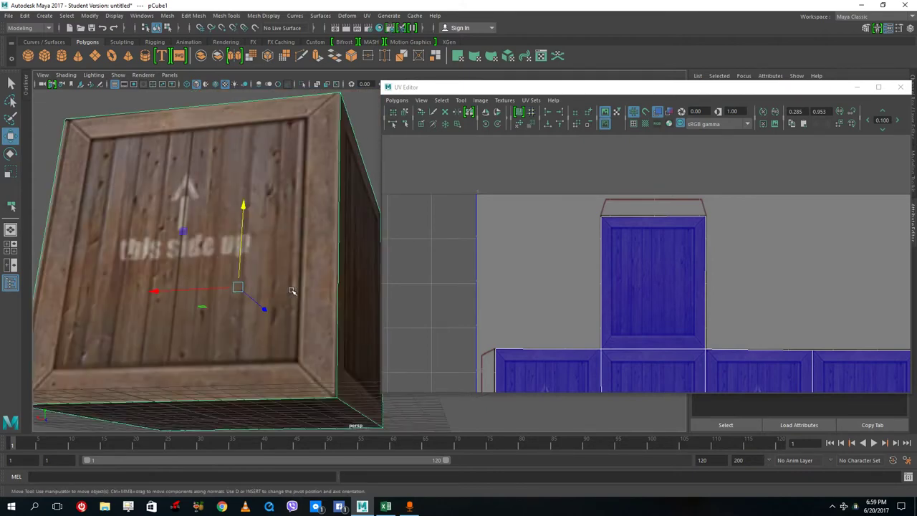
{"action": "scroll", "coordinate": [301, 290], "scroll_direction": "down", "scroll_amount": 6}
{"action": "left_click_drag", "start_coordinate": [303, 291], "coordinate": [312, 260], "text": "alt"}
{"action": "right_click_drag", "start_coordinate": [332, 303], "coordinate": [348, 279]}
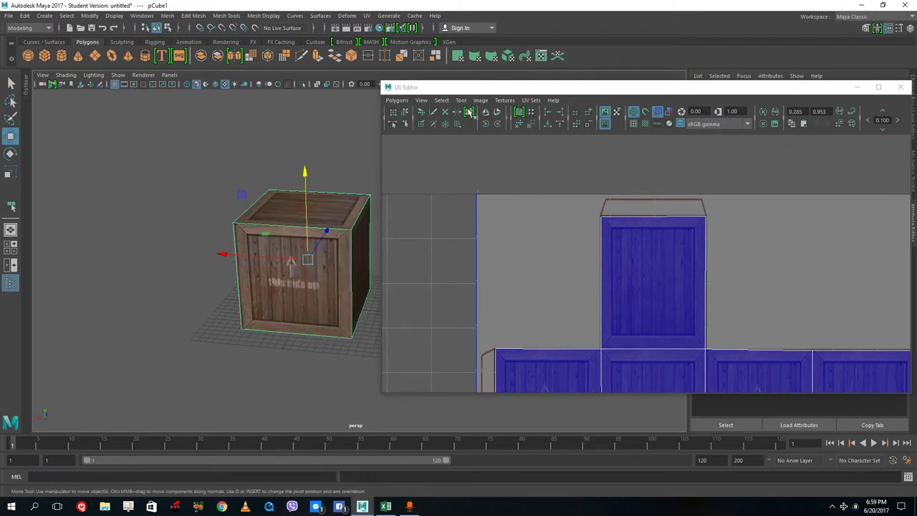
Move the UV Editor off the crate and insert edge loops close to the front face's two vertical edges.
{"action": "left_click_drag", "start_coordinate": [455, 88], "coordinate": [622, 83]}
{"action": "left_click", "coordinate": [413, 243]}
{"action": "scroll", "coordinate": [333, 242], "scroll_direction": "up", "scroll_amount": 2}
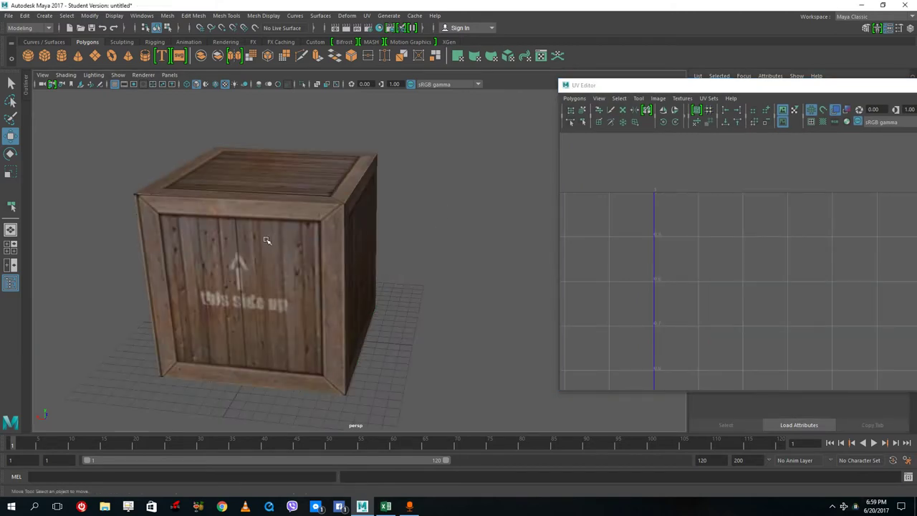
{"action": "left_click", "coordinate": [266, 240]}
{"action": "right_click_drag", "start_coordinate": [190, 228], "coordinate": [124, 241], "text": "shift"}
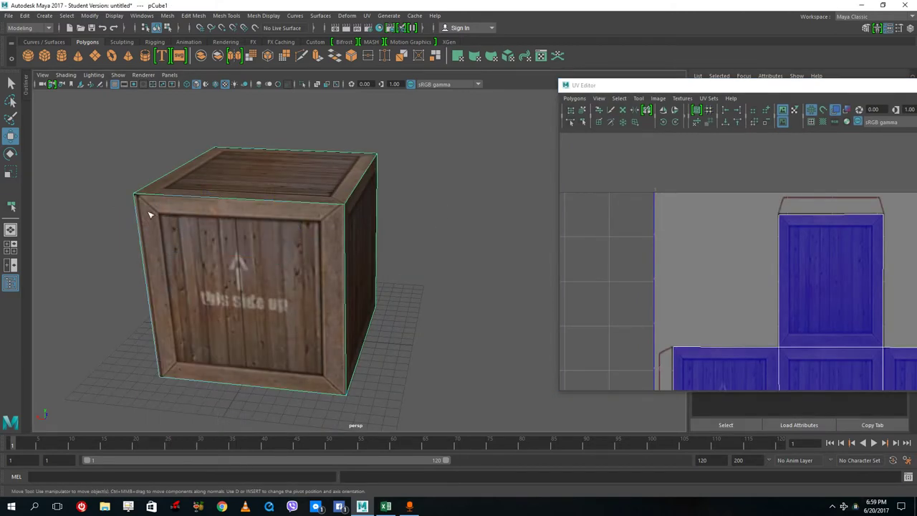
{"action": "left_click", "coordinate": [141, 198]}
{"action": "scroll", "coordinate": [825, 371], "scroll_direction": "down", "scroll_amount": 2}
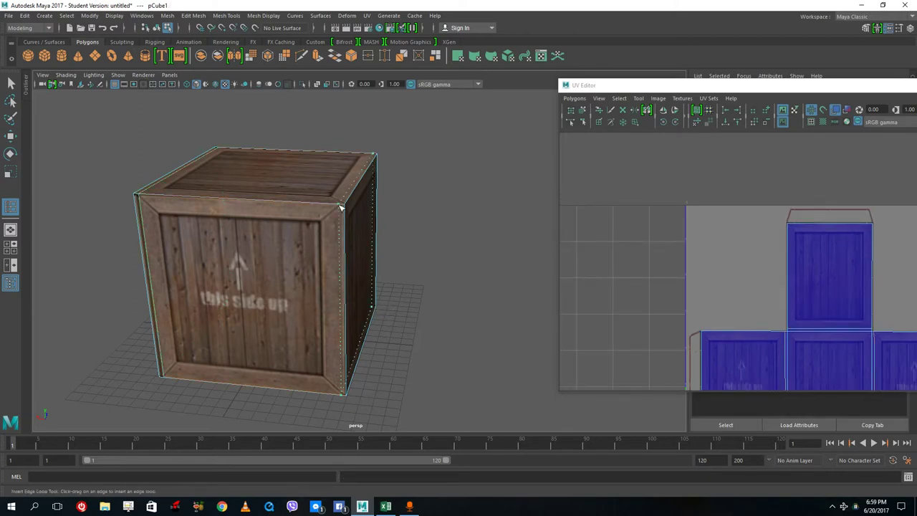
{"action": "left_click", "coordinate": [342, 208]}
Preview the crate smoothed and return it to the unsmoothed display.
{"action": "key", "text": "3"}
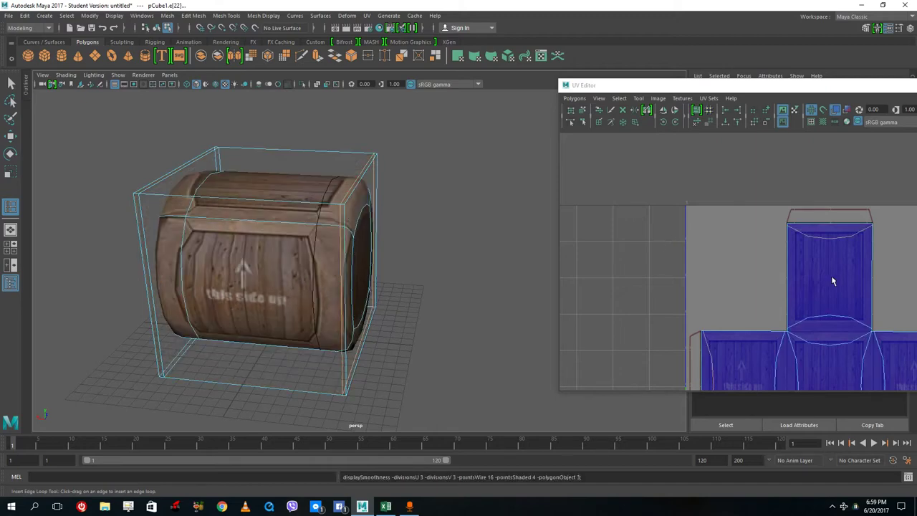
{"action": "scroll", "coordinate": [835, 321], "scroll_direction": "down", "scroll_amount": 3}
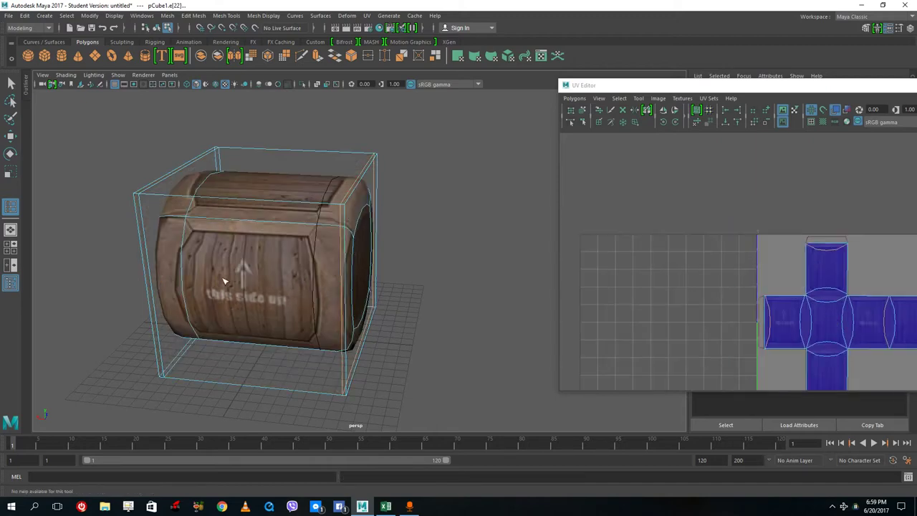
{"action": "scroll", "coordinate": [223, 281], "scroll_direction": "up", "scroll_amount": 4}
{"action": "key", "text": "1"}
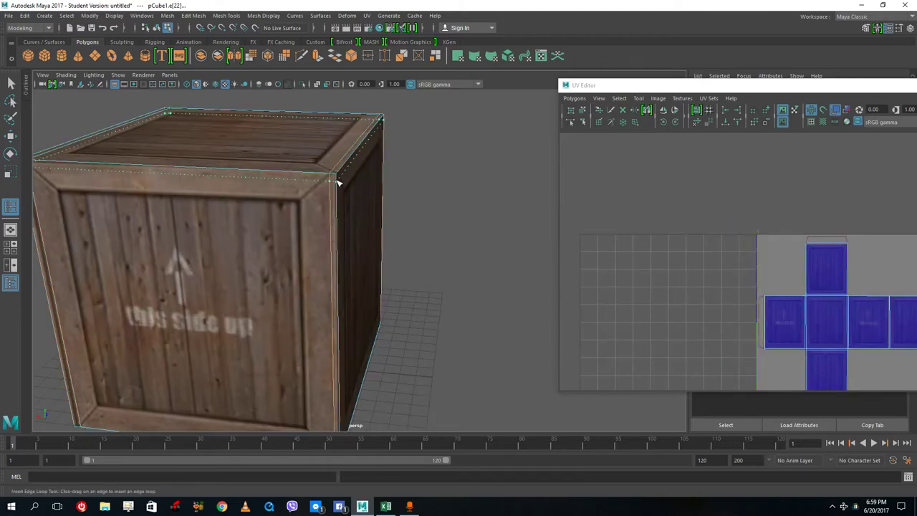
Insert edge loops close to the crate's top edges, its front corner edge and its bottom edges.
{"action": "left_click", "coordinate": [339, 179]}
{"action": "left_click", "coordinate": [338, 174]}
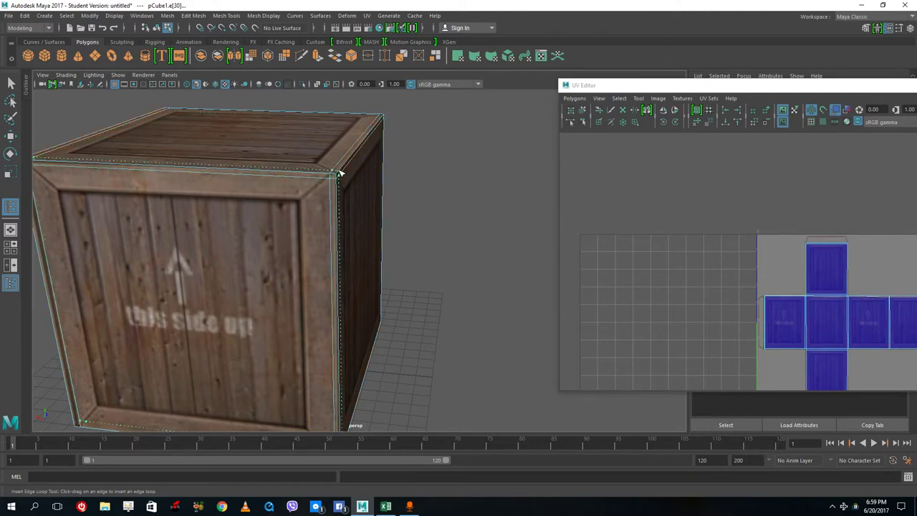
{"action": "left_click_drag", "start_coordinate": [289, 200], "coordinate": [353, 244], "text": "alt"}
{"action": "left_click_drag", "start_coordinate": [372, 372], "coordinate": [371, 202], "text": "alt"}
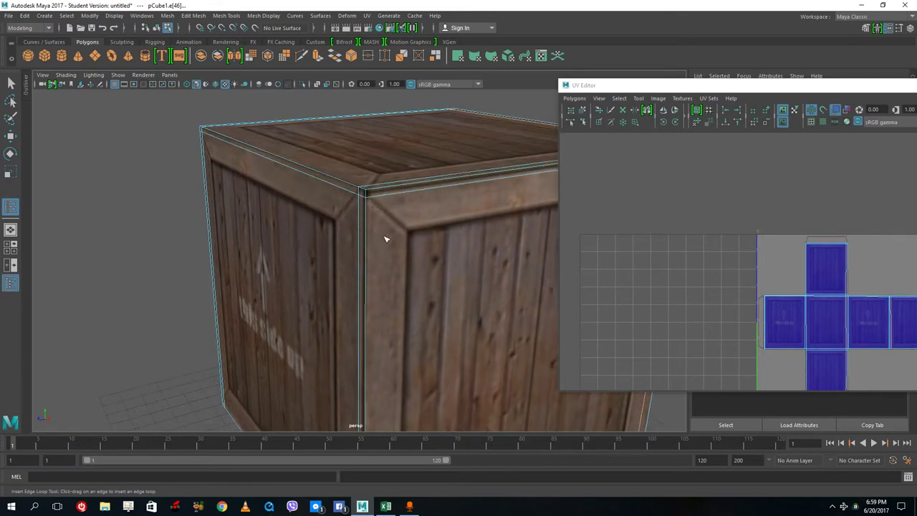
{"action": "left_click", "coordinate": [373, 192]}
{"action": "left_click_drag", "start_coordinate": [430, 327], "coordinate": [358, 318], "text": "alt"}
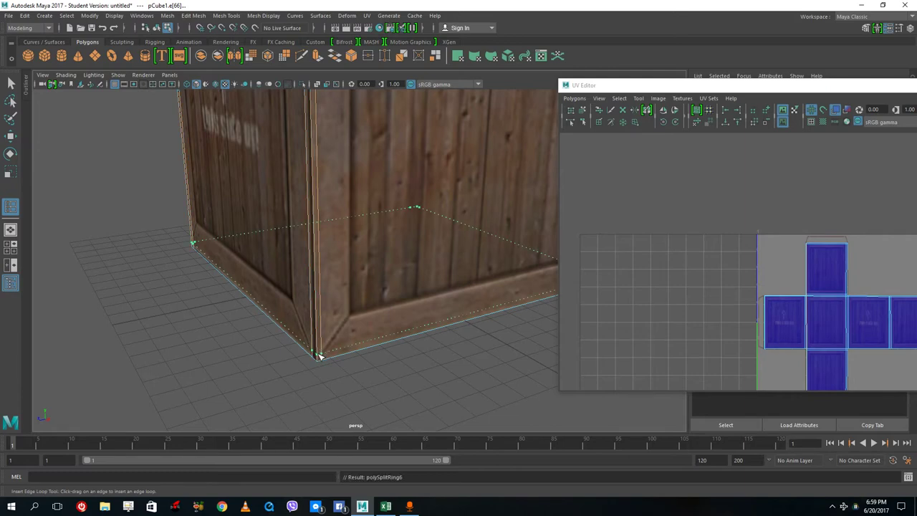
{"action": "left_click", "coordinate": [319, 356]}
{"action": "scroll", "coordinate": [339, 298], "scroll_direction": "down", "scroll_amount": 6}
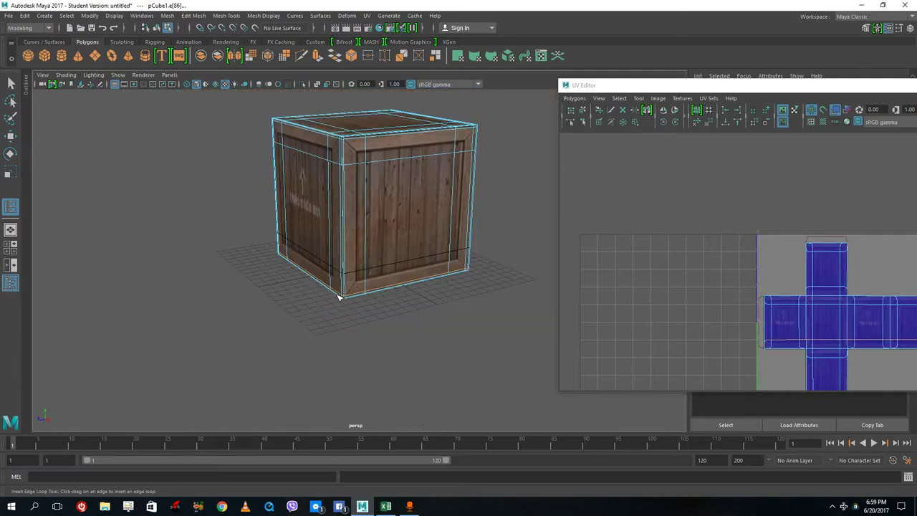
Reselect the crate in object mode and insert two vertical edge loops through the middle of the "this side up" face.
{"action": "scroll", "coordinate": [416, 199], "scroll_direction": "up", "scroll_amount": 3}
{"action": "right_click", "coordinate": [414, 188]}
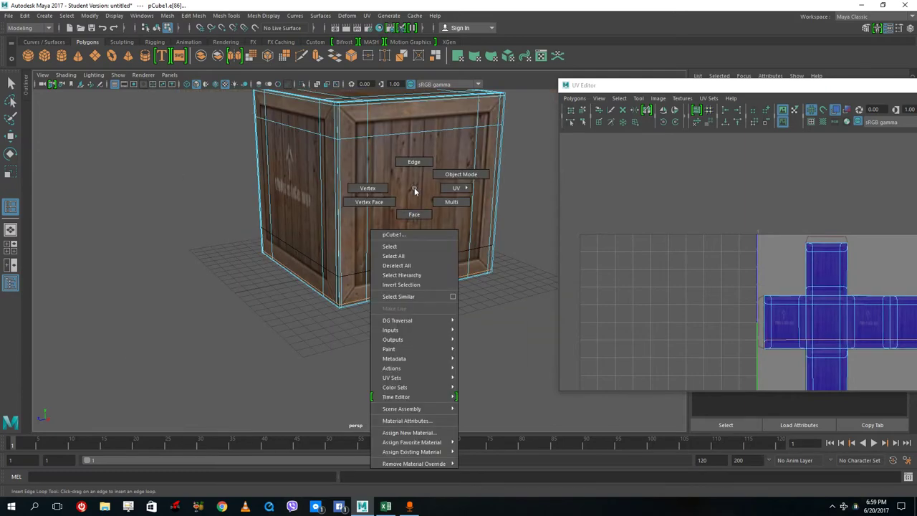
{"action": "left_click", "coordinate": [464, 174]}
{"action": "mouse_move", "coordinate": [490, 195]}
{"action": "left_mouse_down", "text": "alt"}
{"action": "mouse_move", "coordinate": [446, 224]}
{"action": "mouse_move", "coordinate": [526, 205]}
{"action": "mouse_move", "coordinate": [486, 199]}
{"action": "left_mouse_up", "text": "alt"}
{"action": "left_click_drag", "start_coordinate": [337, 276], "coordinate": [322, 203], "text": "alt"}
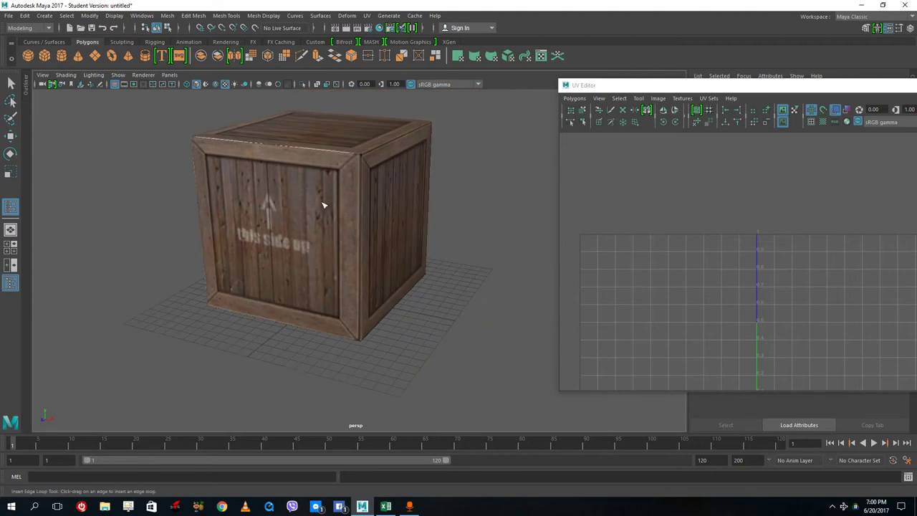
{"action": "left_click", "coordinate": [312, 172]}
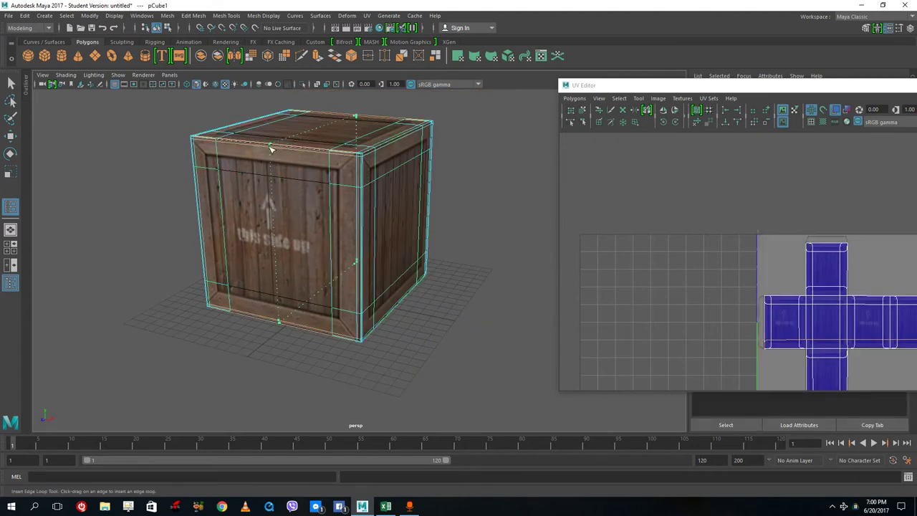
{"action": "left_click", "coordinate": [269, 148]}
{"action": "left_click", "coordinate": [301, 149]}
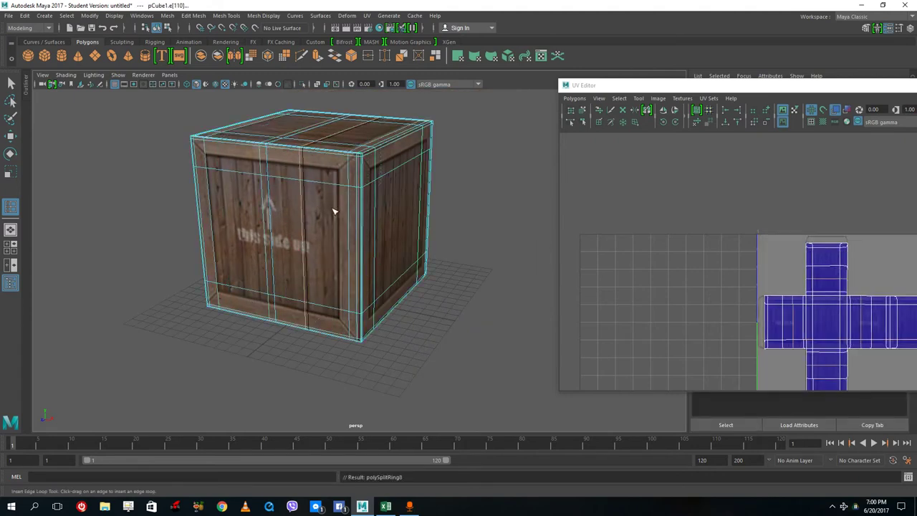
Insert two horizontal edge loops around the crate, one at the arrow and one below the "this side up" text.
{"action": "left_click_drag", "start_coordinate": [272, 225], "coordinate": [332, 209], "text": "alt"}
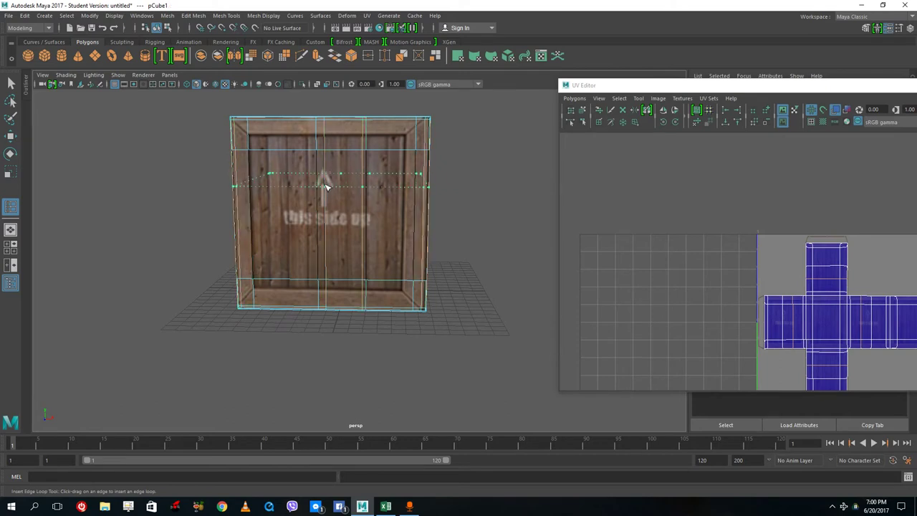
{"action": "left_click", "coordinate": [323, 189]}
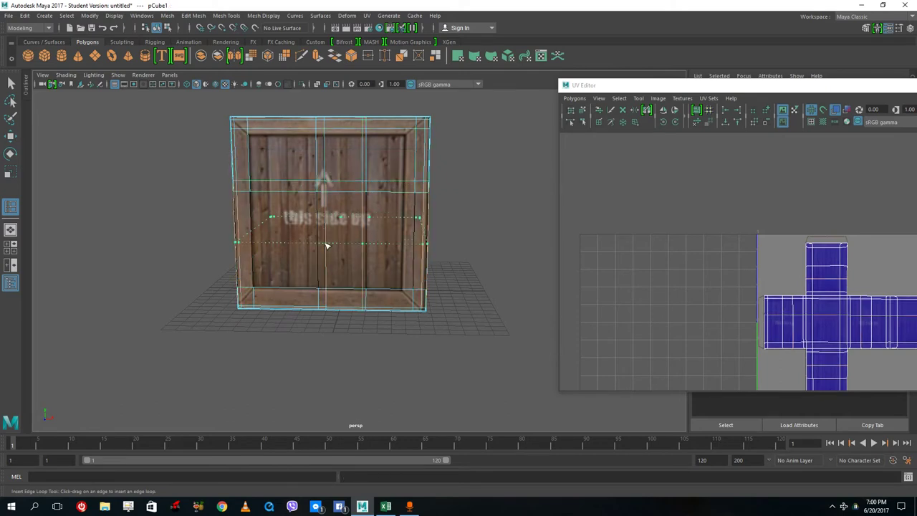
{"action": "left_click", "coordinate": [327, 243]}
Try to box-select the crate's middle vertices in vertex mode.
{"action": "left_click_drag", "start_coordinate": [327, 244], "coordinate": [296, 252], "text": "alt"}
{"action": "right_click_drag", "start_coordinate": [295, 233], "coordinate": [263, 232]}
{"action": "left_click_drag", "start_coordinate": [358, 219], "coordinate": [326, 163], "text": "alt"}
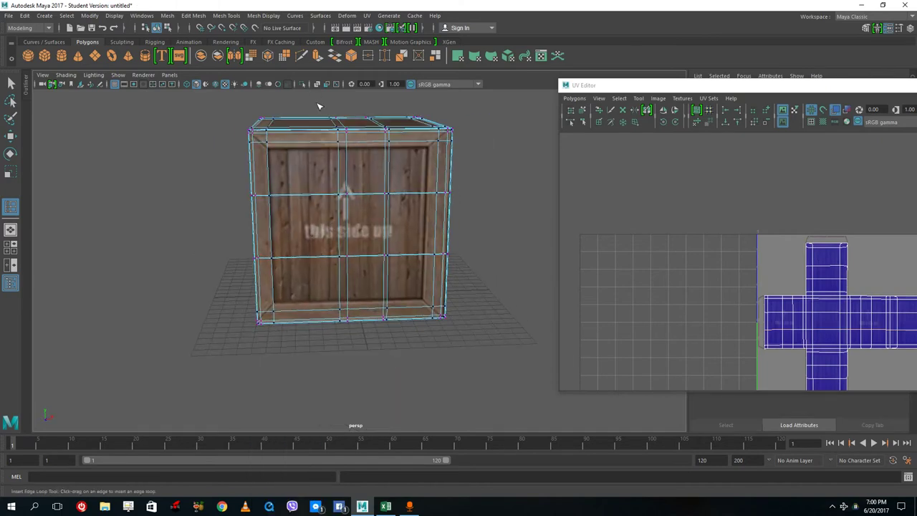
{"action": "left_click_drag", "start_coordinate": [315, 97], "coordinate": [398, 355]}
{"action": "left_click_drag", "start_coordinate": [393, 322], "coordinate": [362, 219], "text": "alt"}
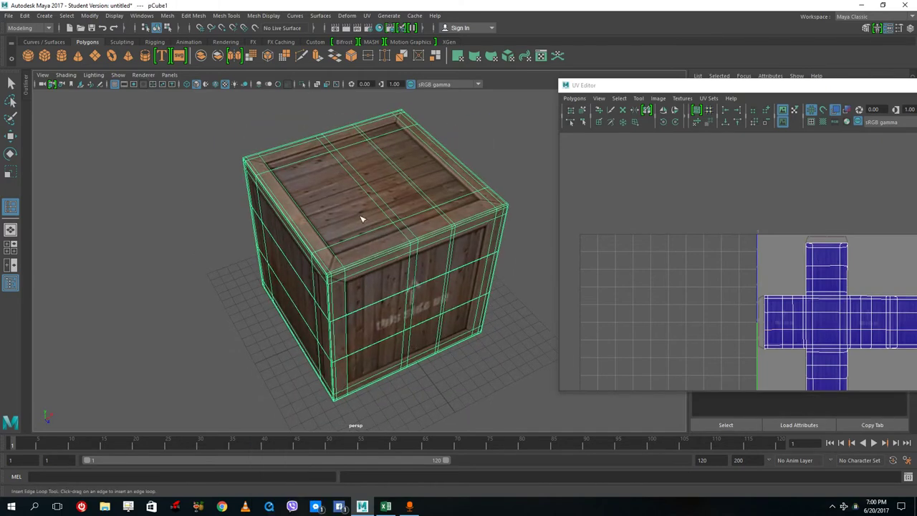
{"action": "right_click_drag", "start_coordinate": [362, 219], "coordinate": [324, 177]}
{"action": "left_click_drag", "start_coordinate": [324, 178], "coordinate": [438, 232], "text": "alt"}
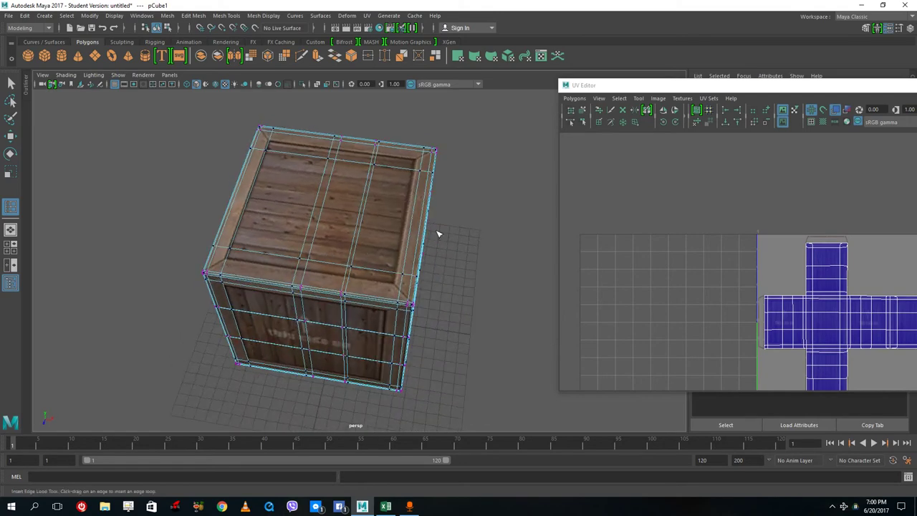
{"action": "left_click_drag", "start_coordinate": [310, 108], "coordinate": [384, 288]}
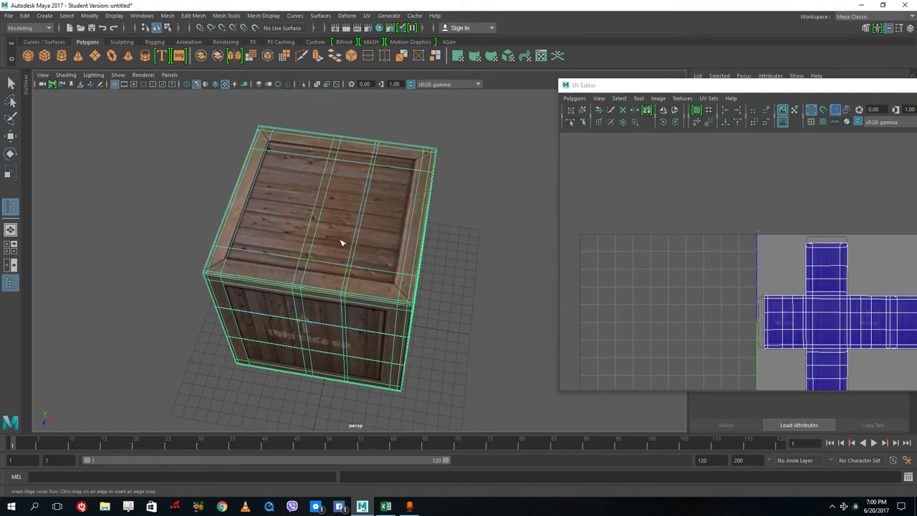
Insert an edge loop across the middle of the top face, then leave the tool with the crate selected in object mode.
{"action": "mouse_move", "coordinate": [340, 240]}
{"action": "left_mouse_down", "text": "alt"}
{"action": "mouse_move", "coordinate": [318, 229]}
{"action": "mouse_move", "coordinate": [345, 244]}
{"action": "mouse_move", "coordinate": [340, 226]}
{"action": "left_mouse_up", "text": "alt"}
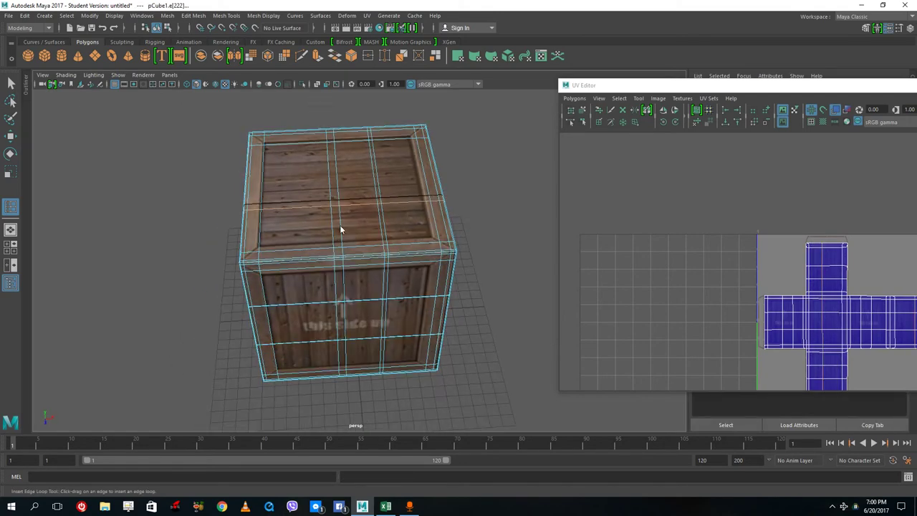
{"action": "right_click_drag", "start_coordinate": [340, 225], "coordinate": [387, 213]}
{"action": "left_click", "coordinate": [322, 237]}
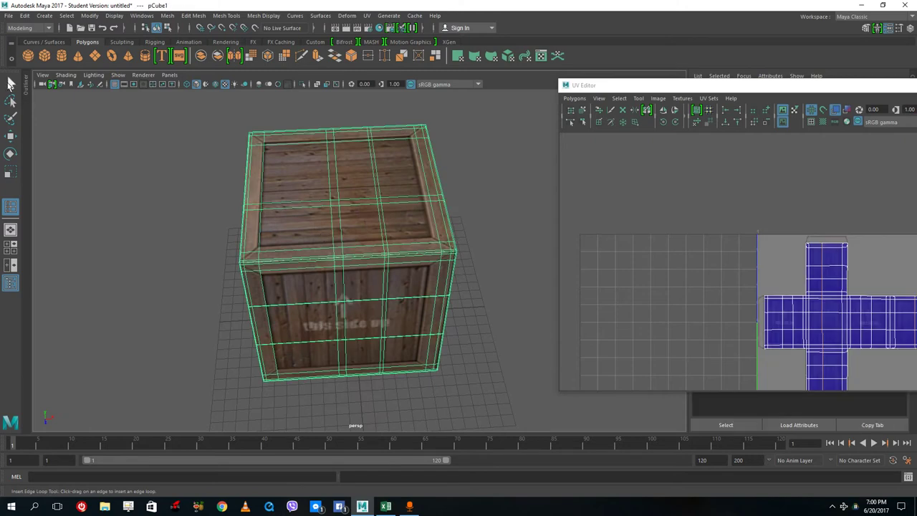
{"action": "left_click", "coordinate": [11, 82]}
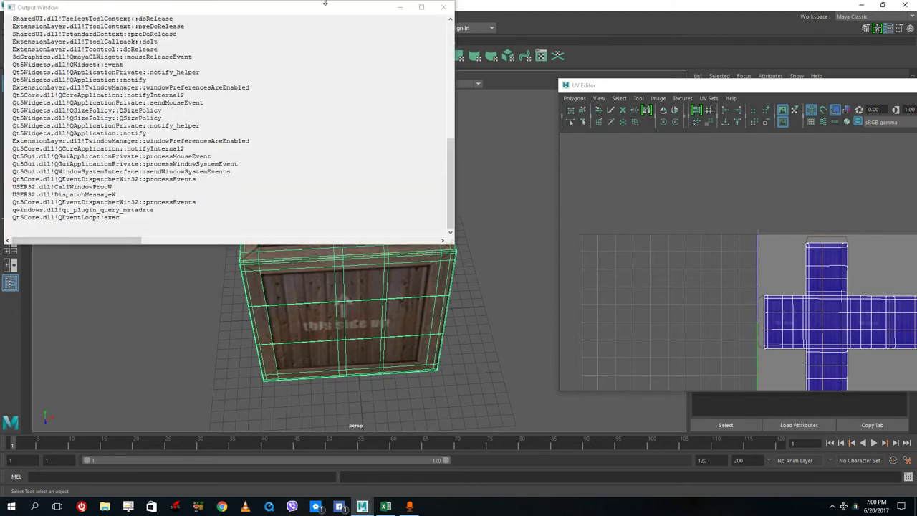
Continue past the student version file notice and close the Maya error report without sending it.
{"action": "left_click", "coordinate": [456, 259]}
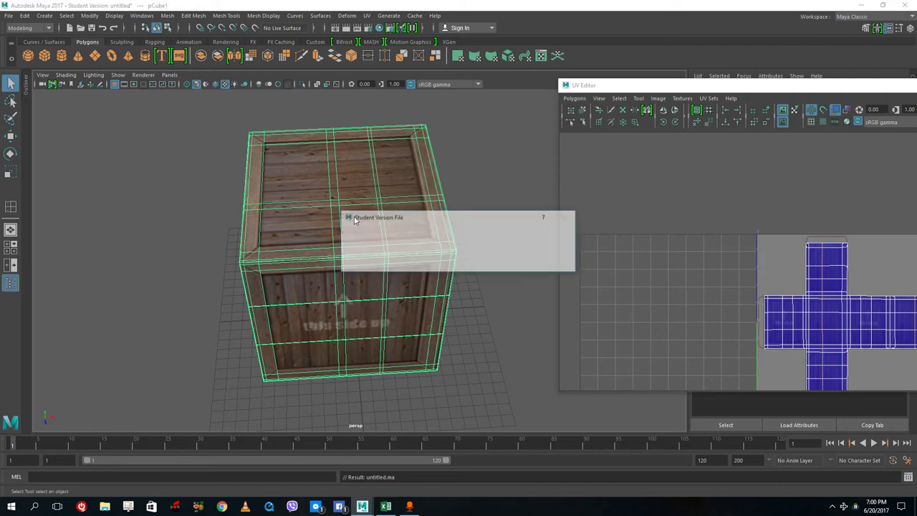
{"action": "right_click", "coordinate": [354, 217]}
{"action": "left_click", "coordinate": [525, 207]}
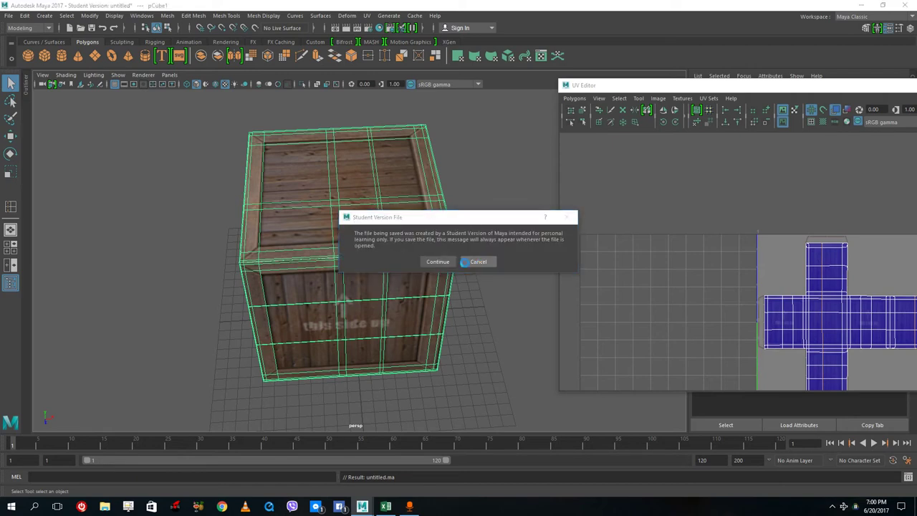
{"action": "left_click_drag", "start_coordinate": [453, 217], "coordinate": [419, 215]}
{"action": "left_click", "coordinate": [402, 260]}
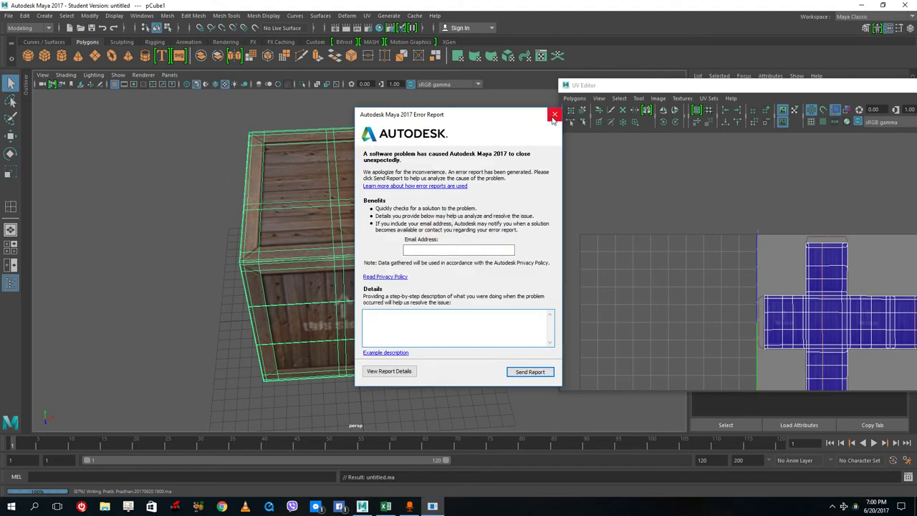
{"action": "left_click", "coordinate": [554, 115]}
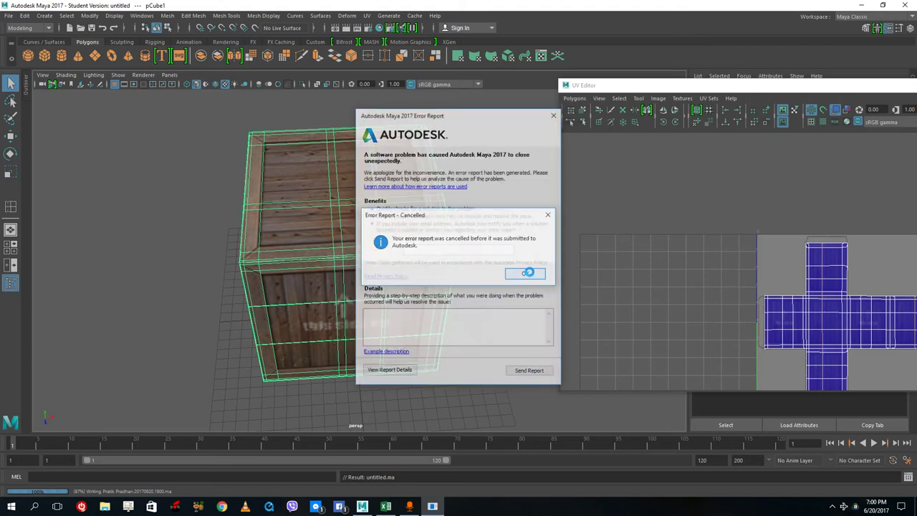
{"action": "left_click", "coordinate": [530, 272]}
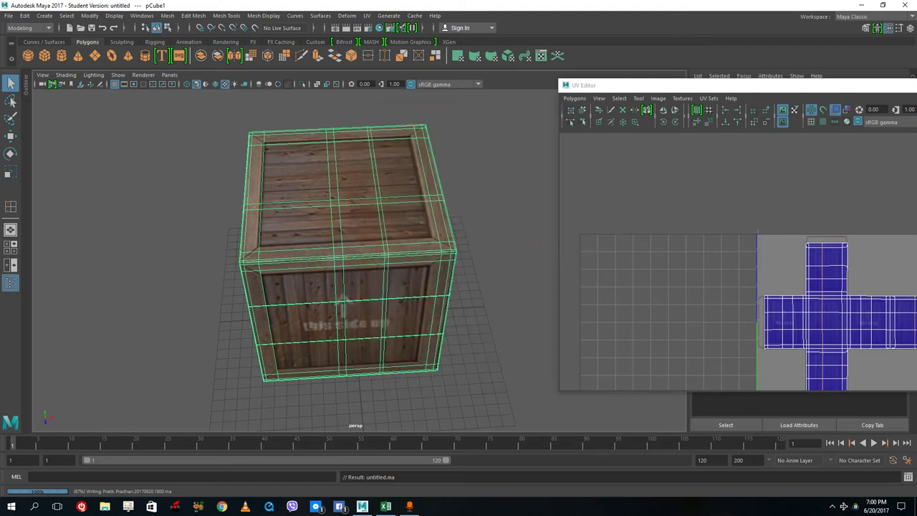